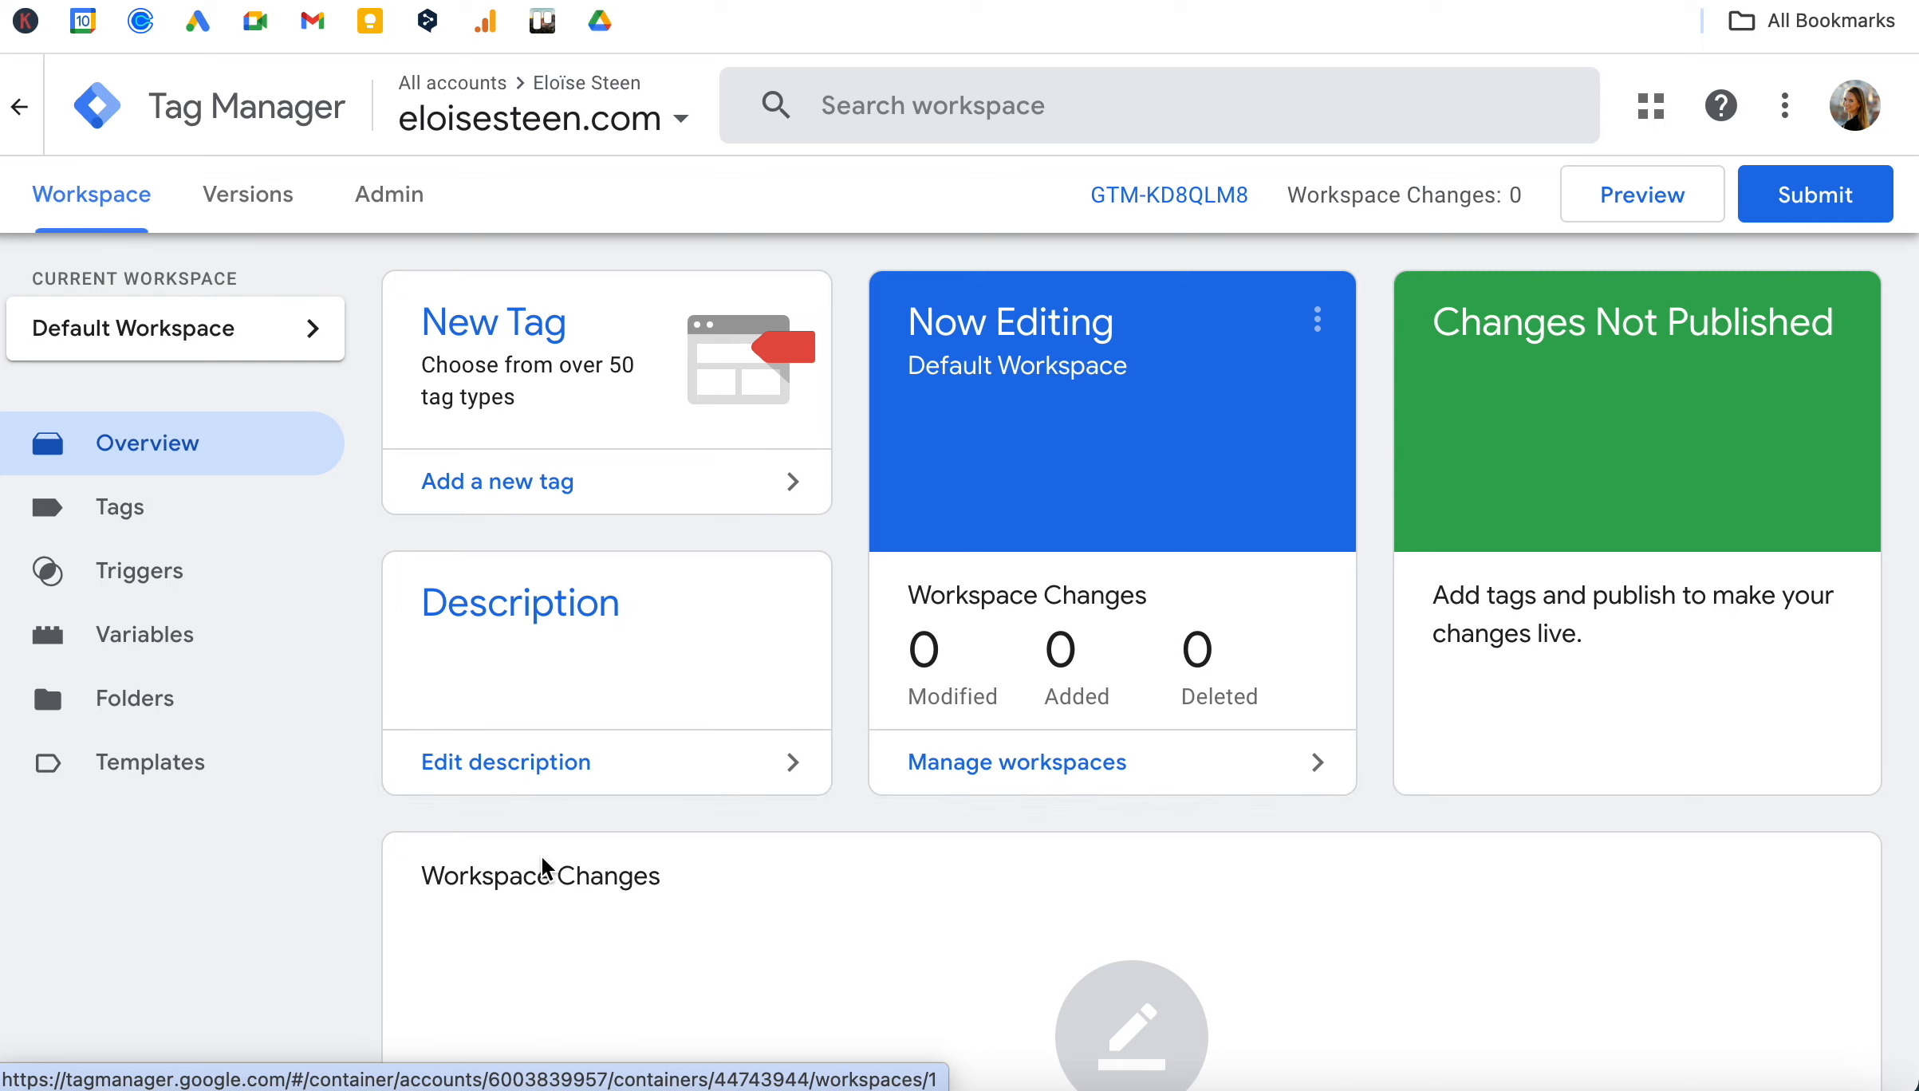
pyautogui.click(142, 520)
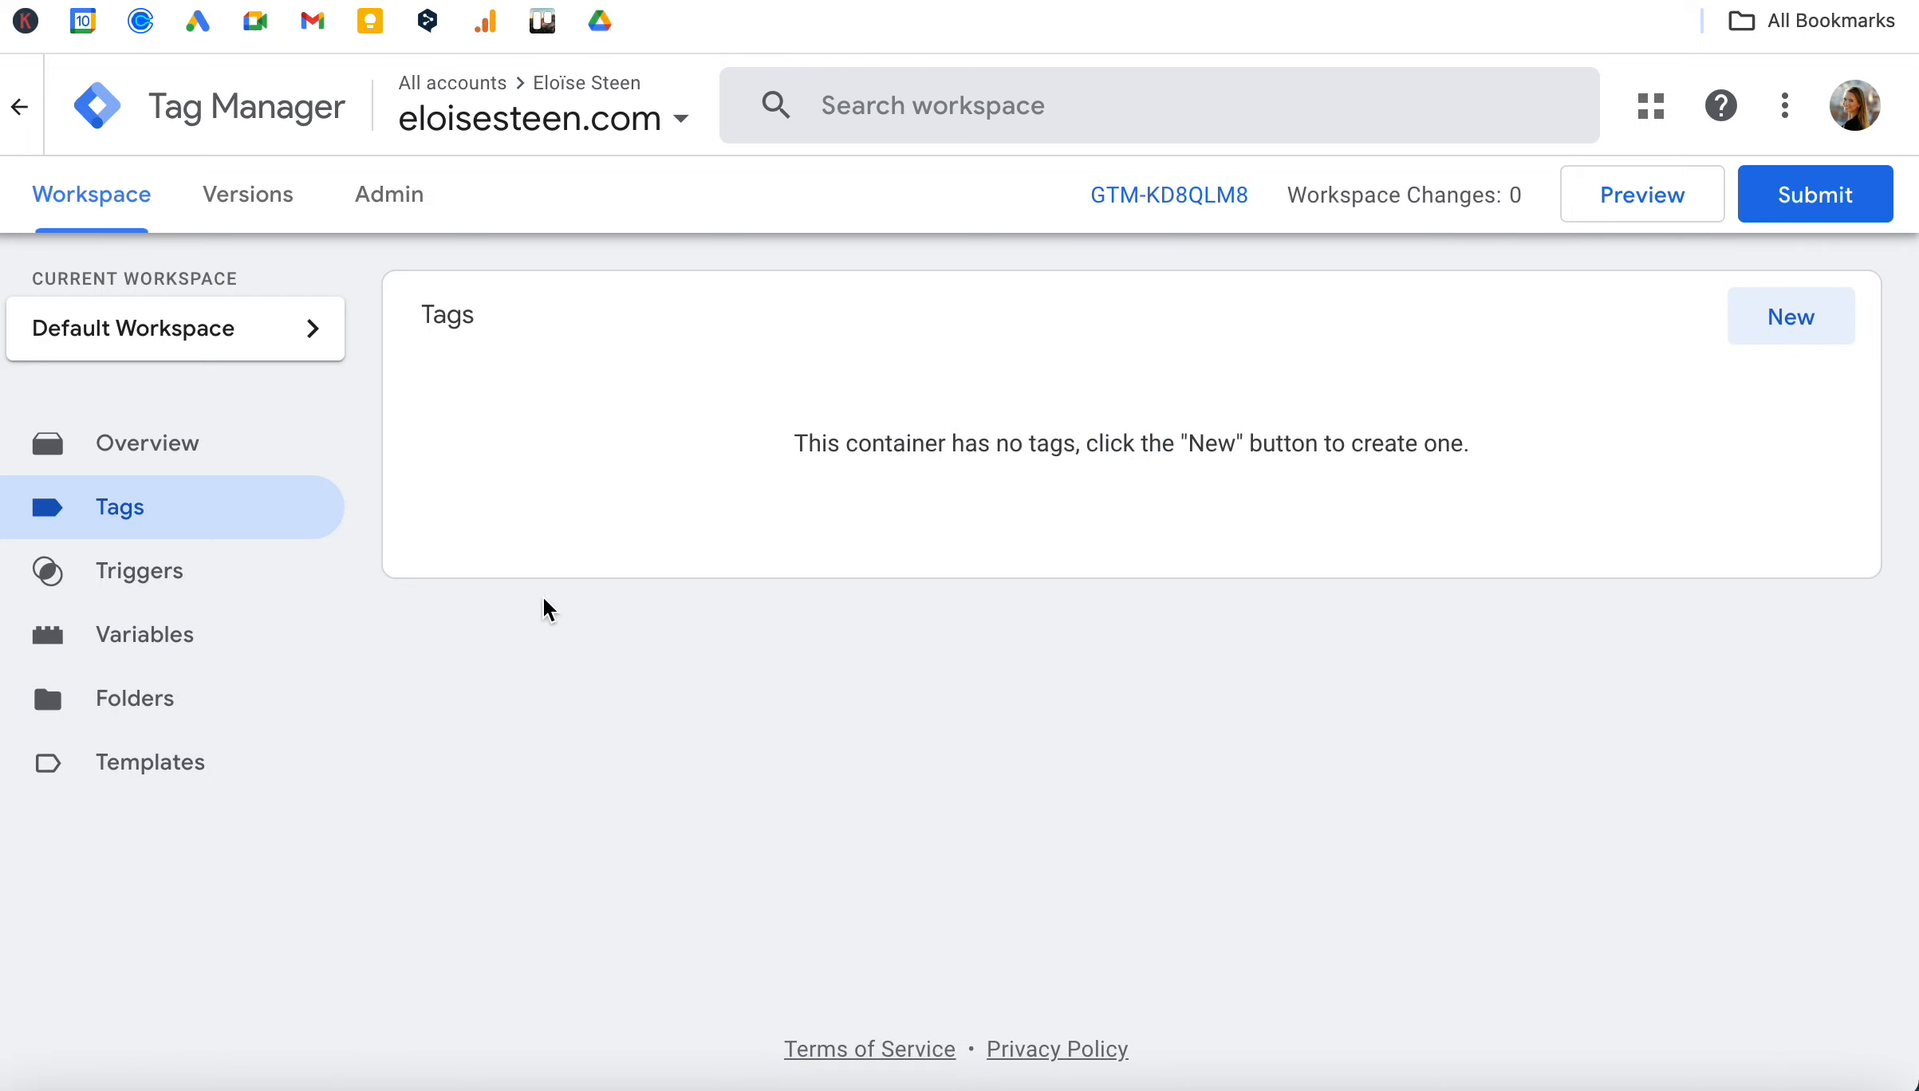
pyautogui.click(128, 450)
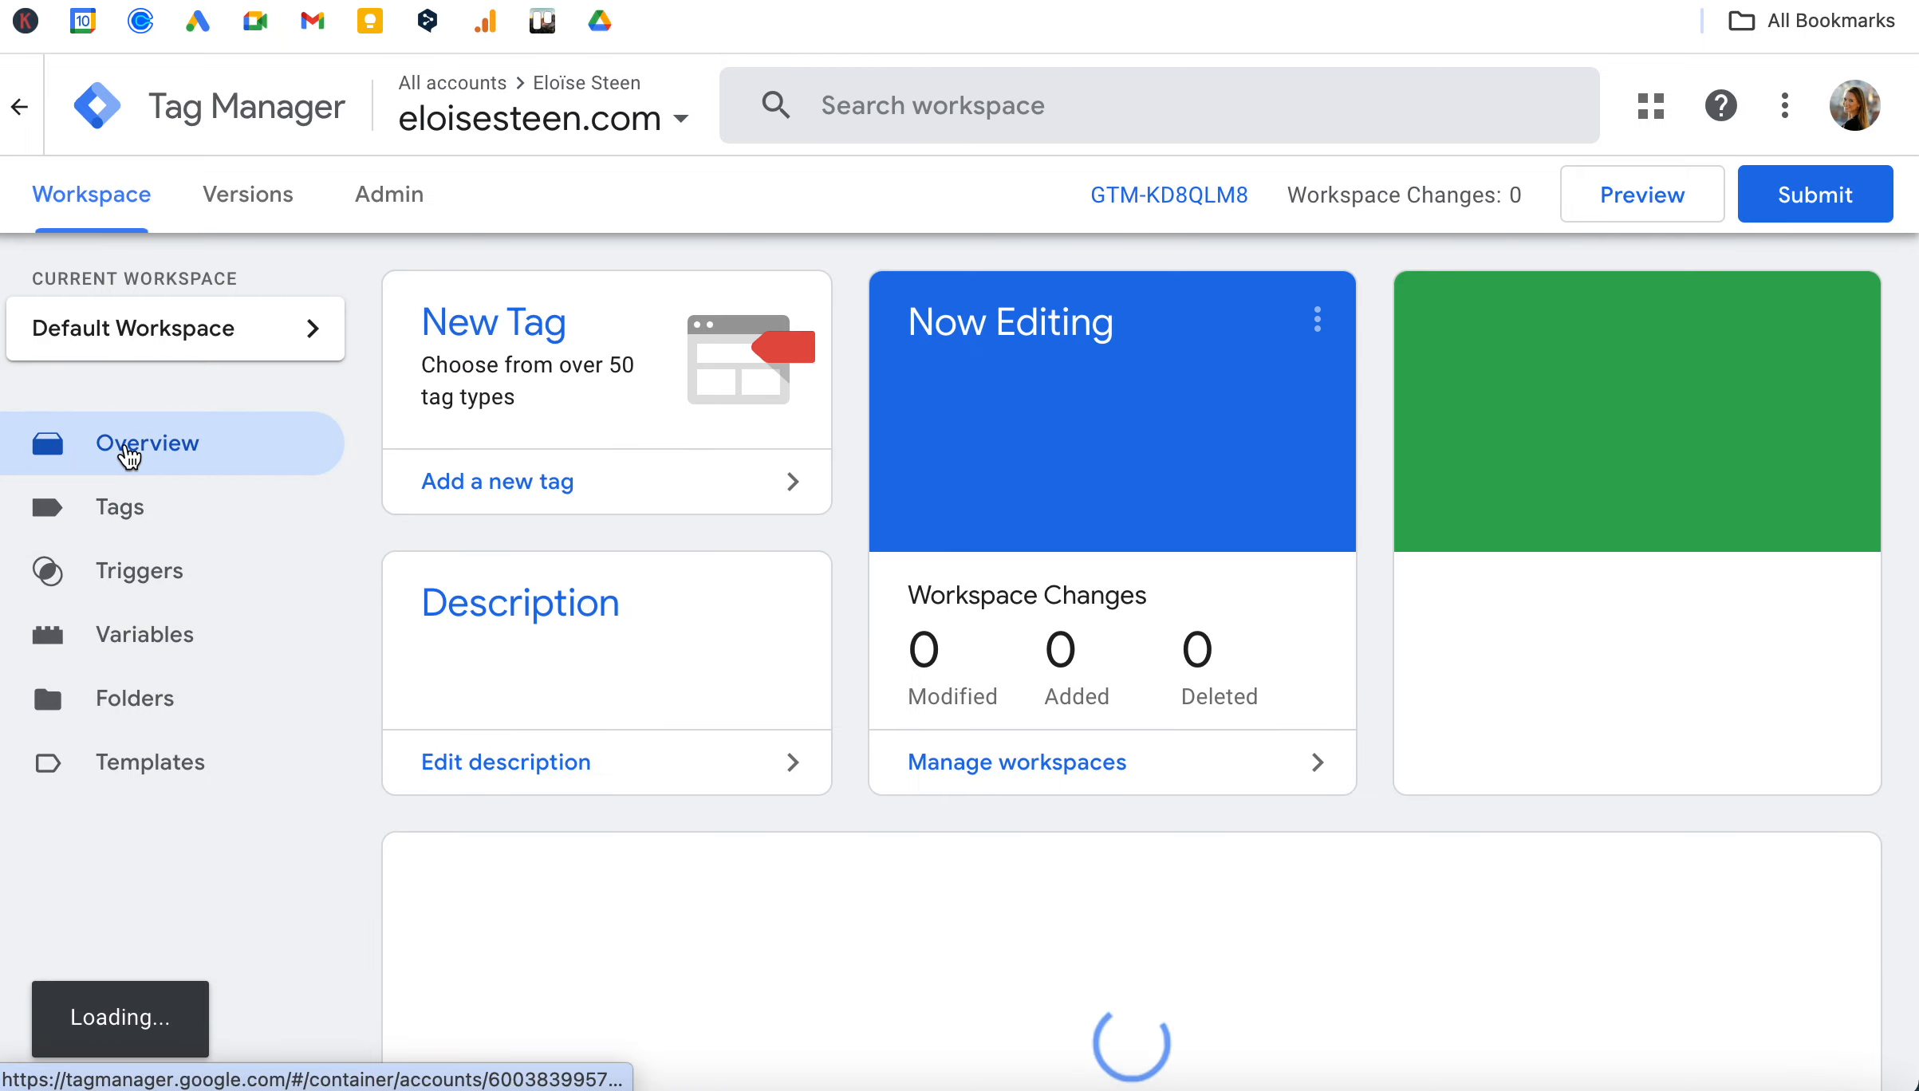
pyautogui.click(126, 576)
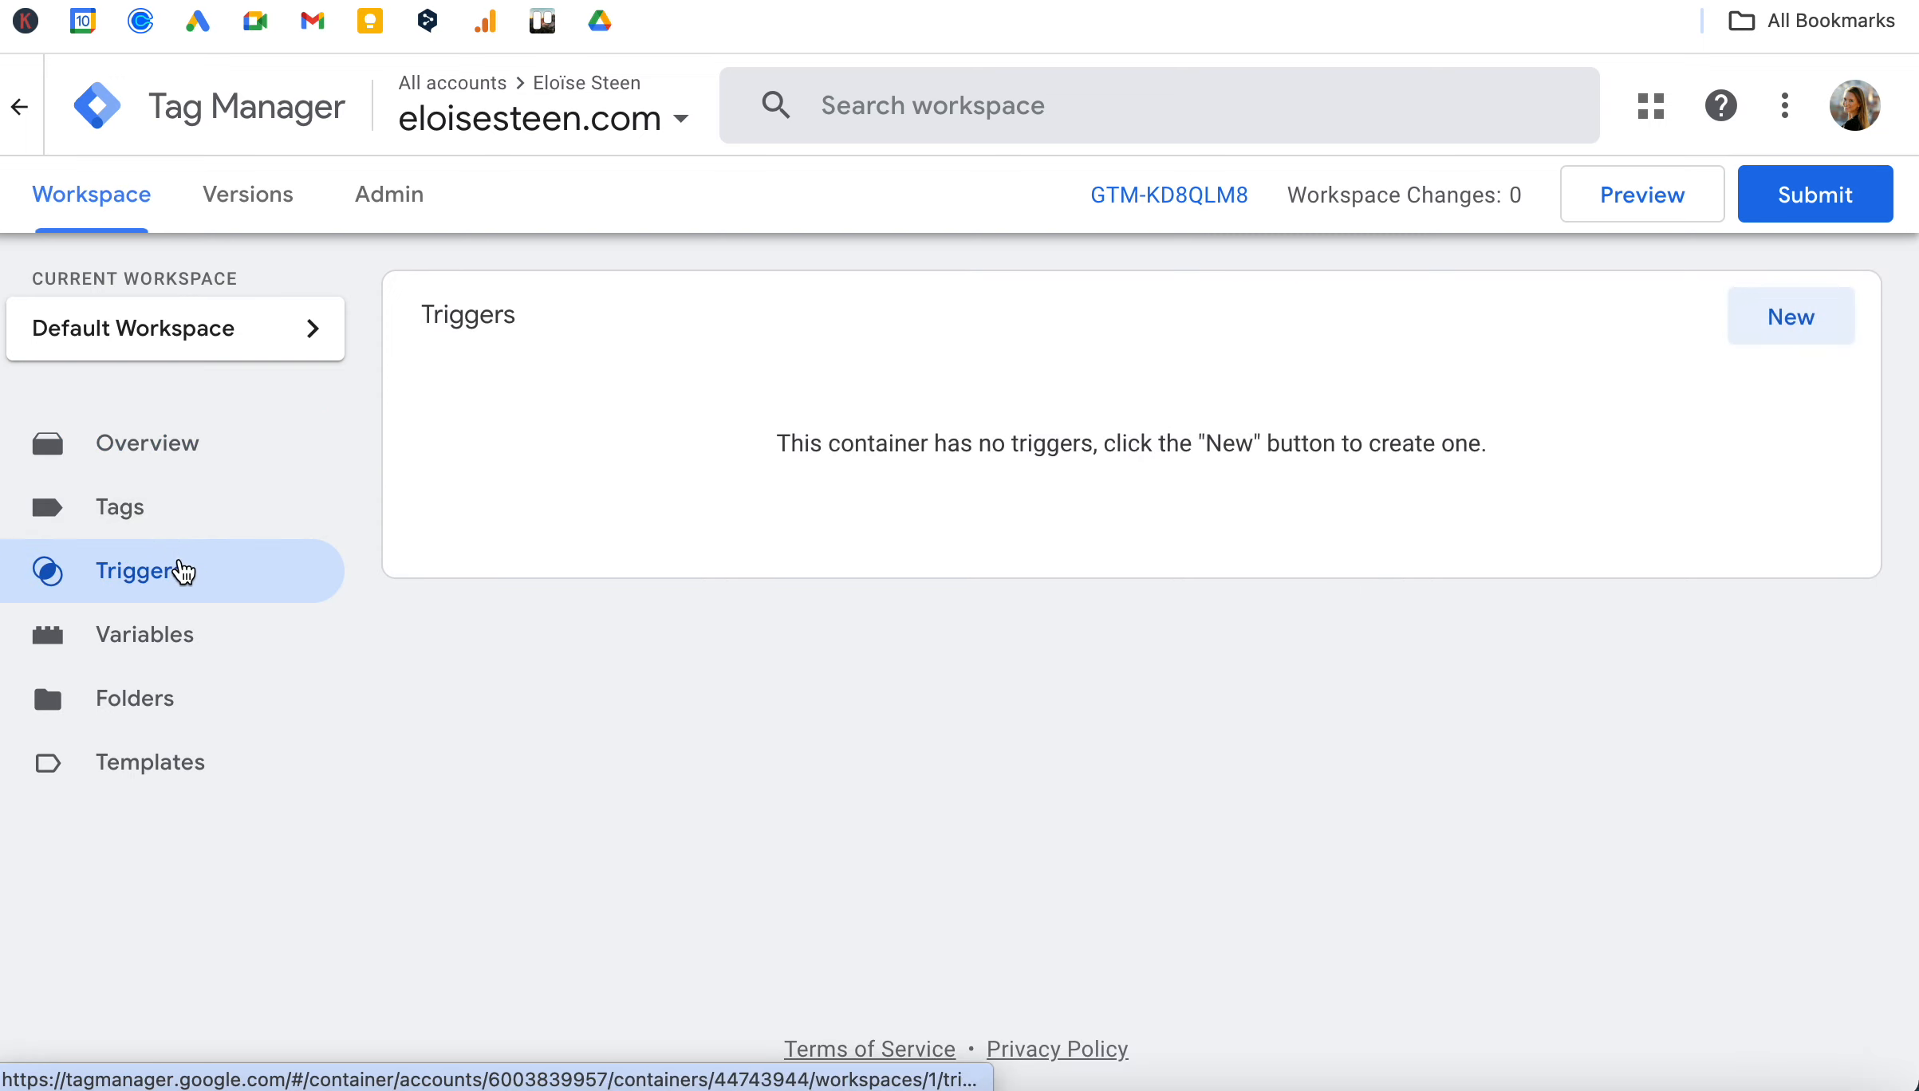
pyautogui.click(172, 451)
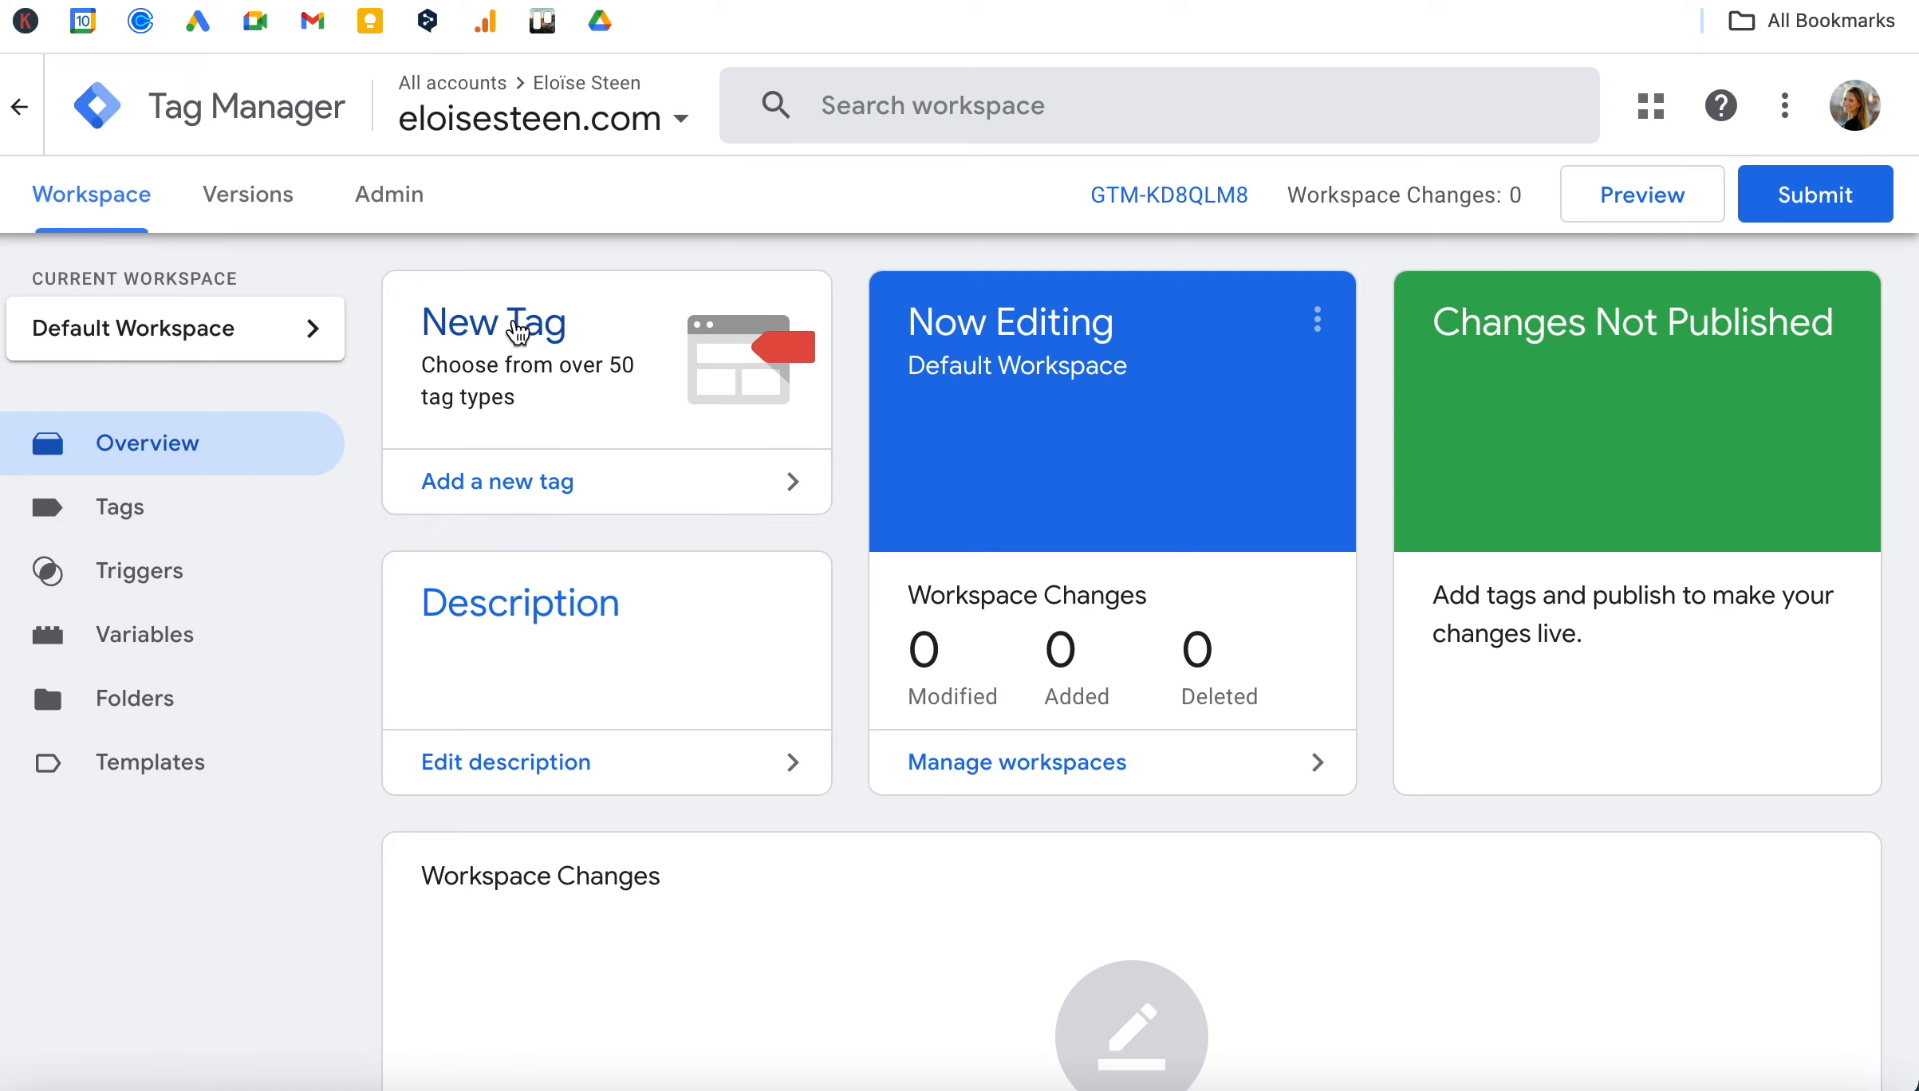
# Create a new tag in the workspace and name it "Send Contact".
pyautogui.click(148, 526)
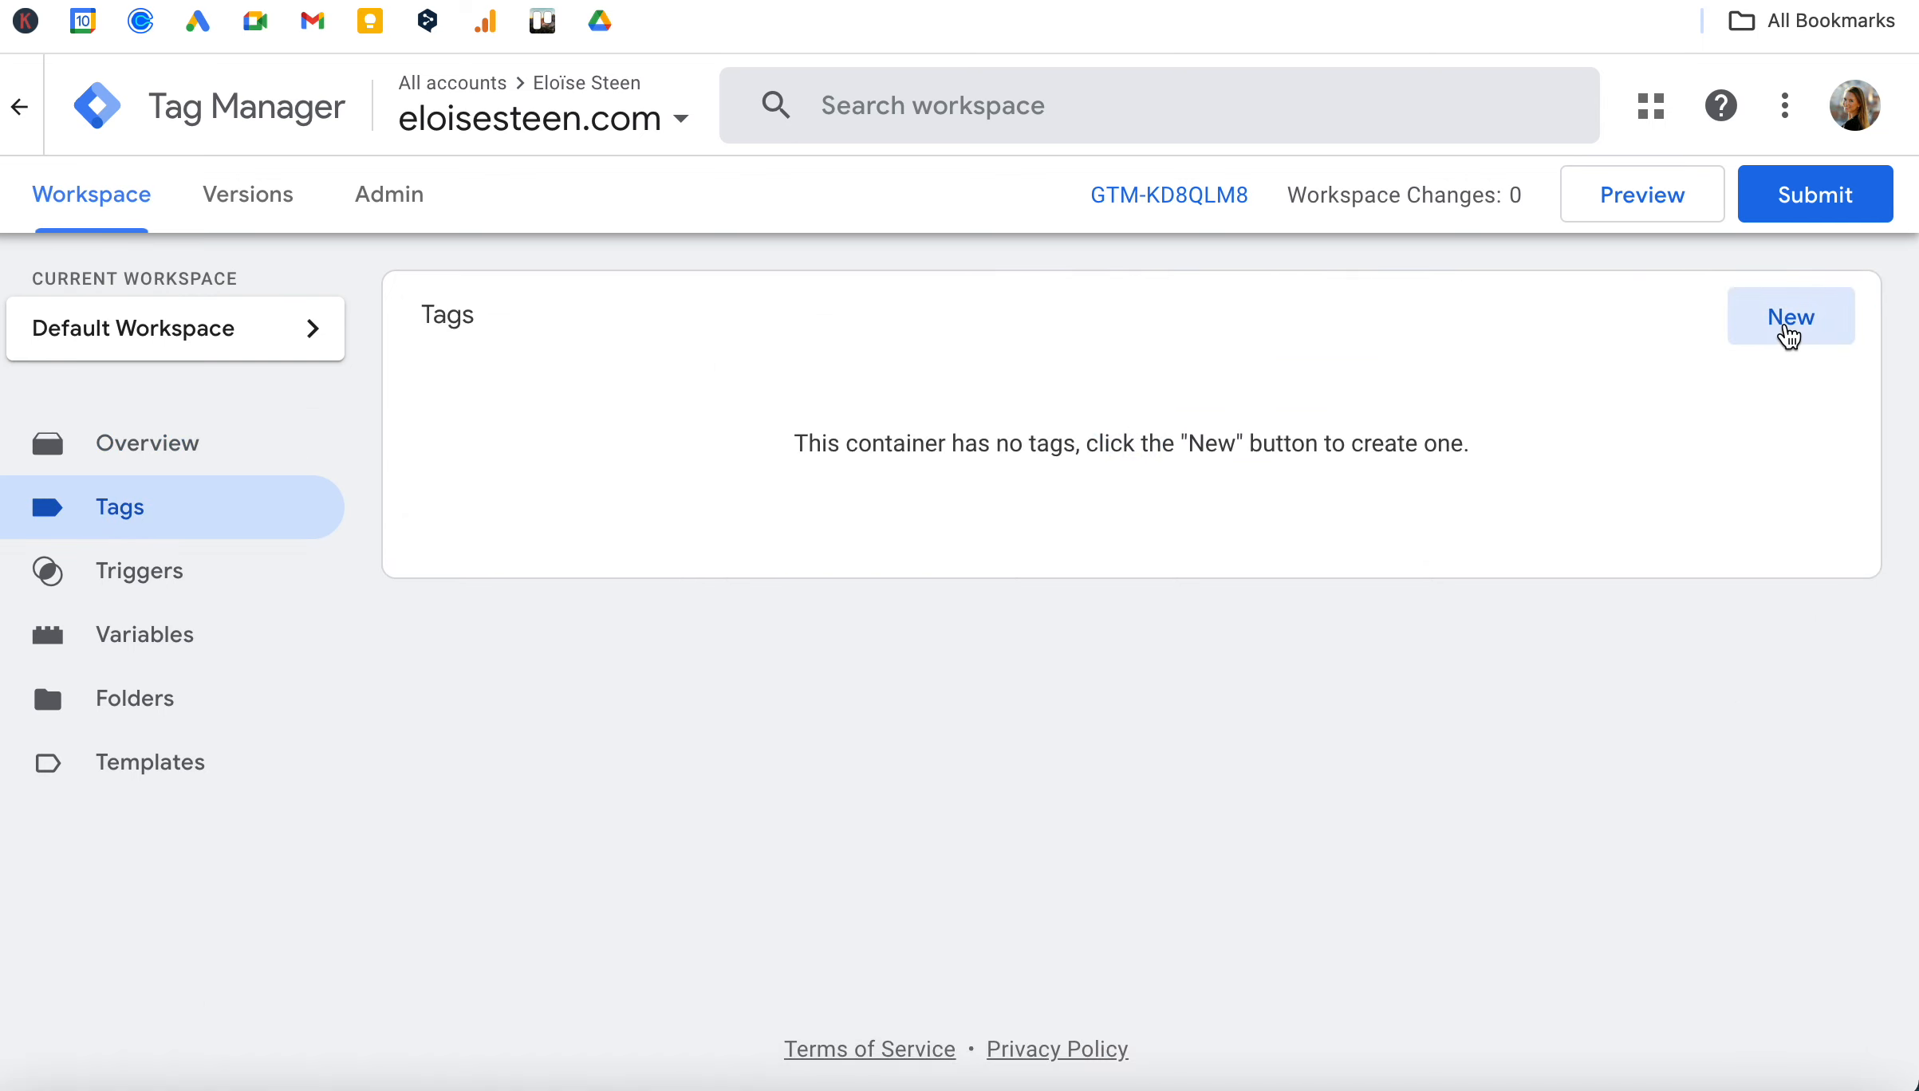
pyautogui.click(1788, 335)
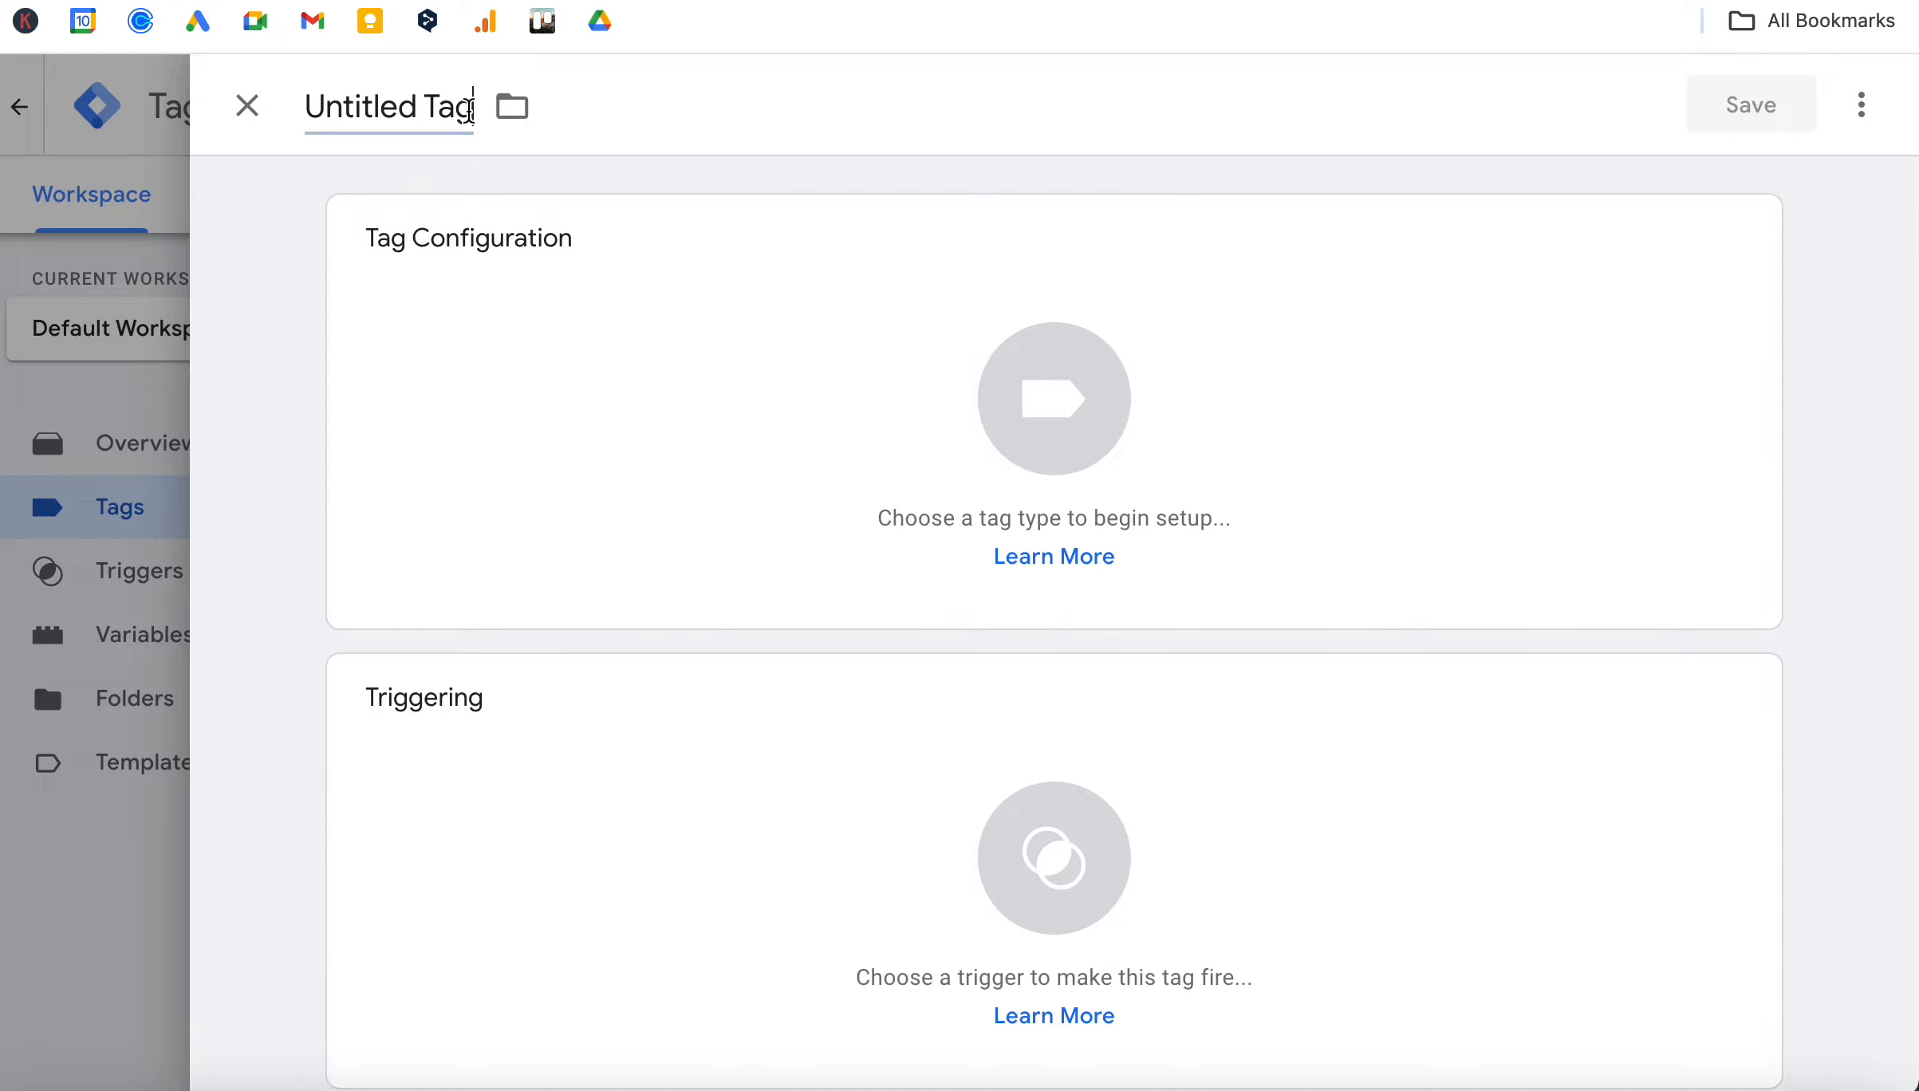
pyautogui.moveTo(470, 107); pyautogui.dragTo(307, 114)
pyautogui.press('BackSpace')
pyautogui.write('Sen')
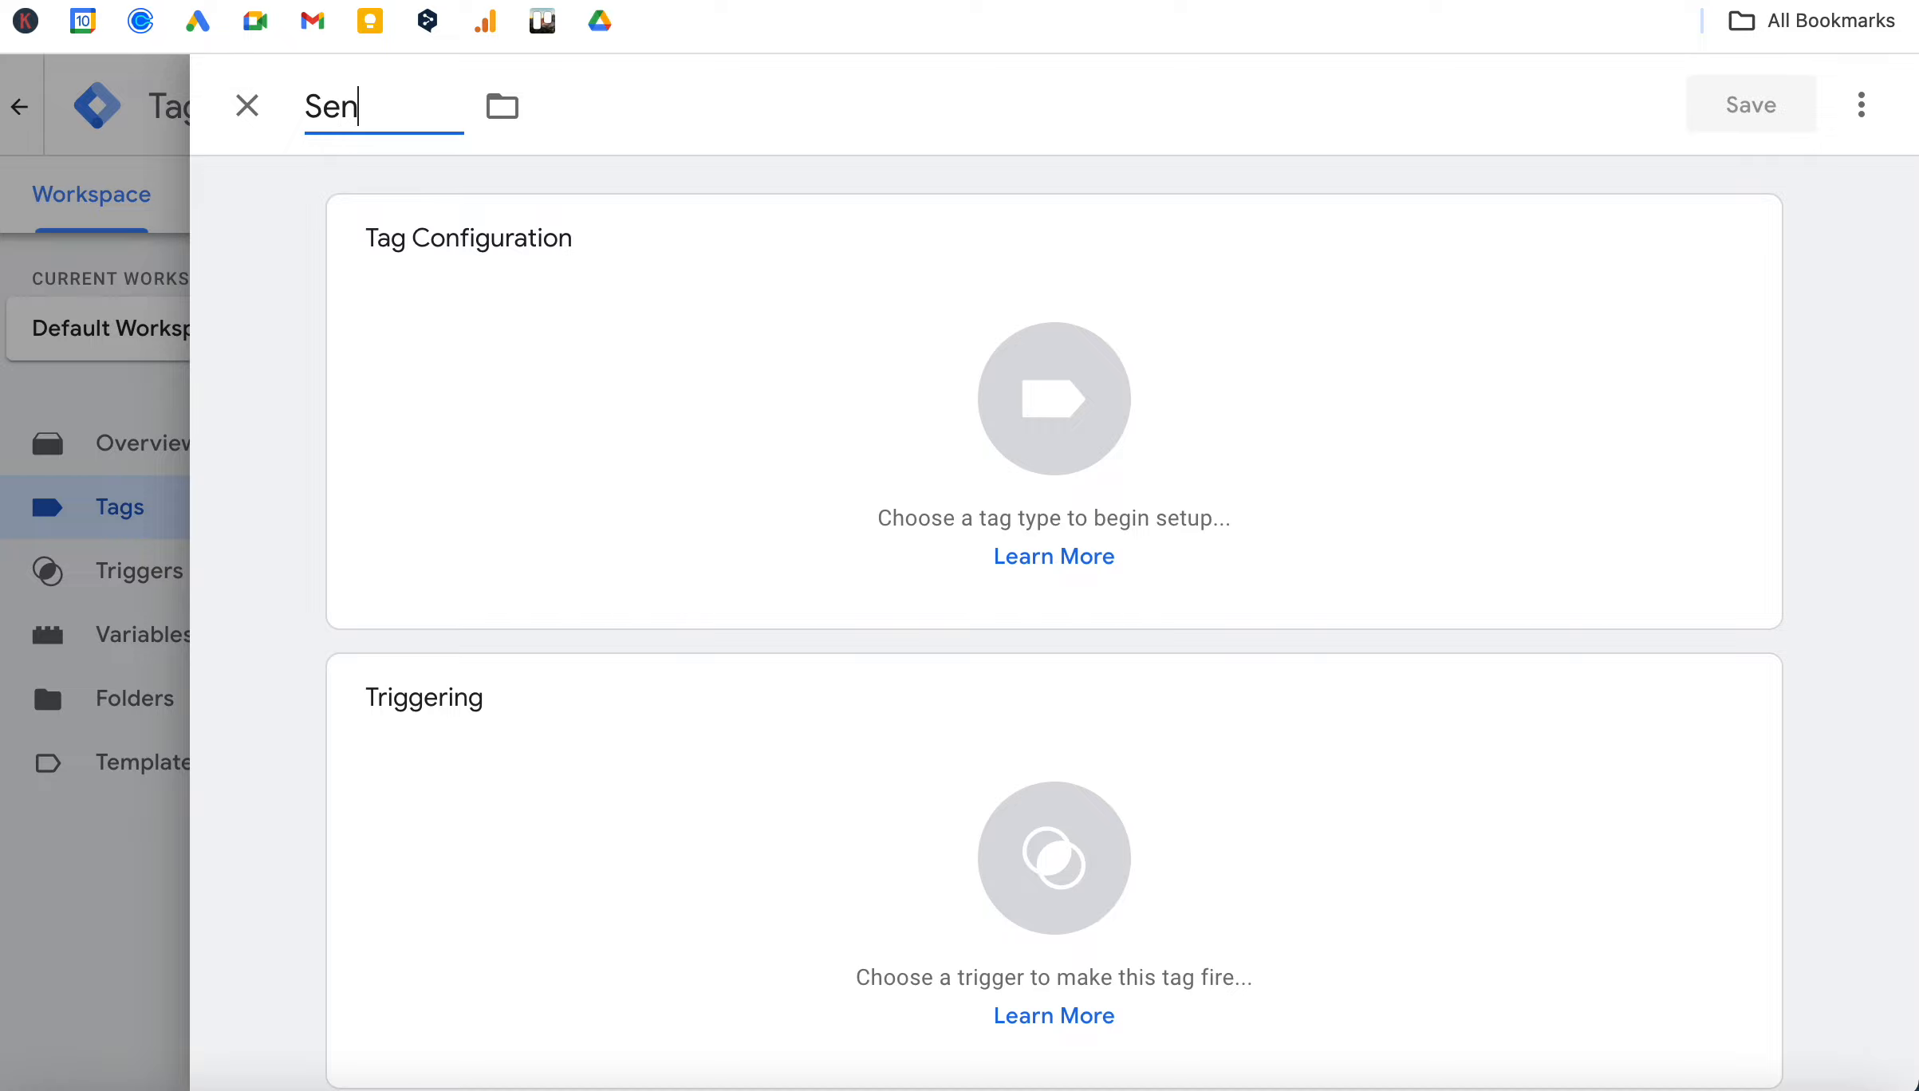
pyautogui.write('d Contact')
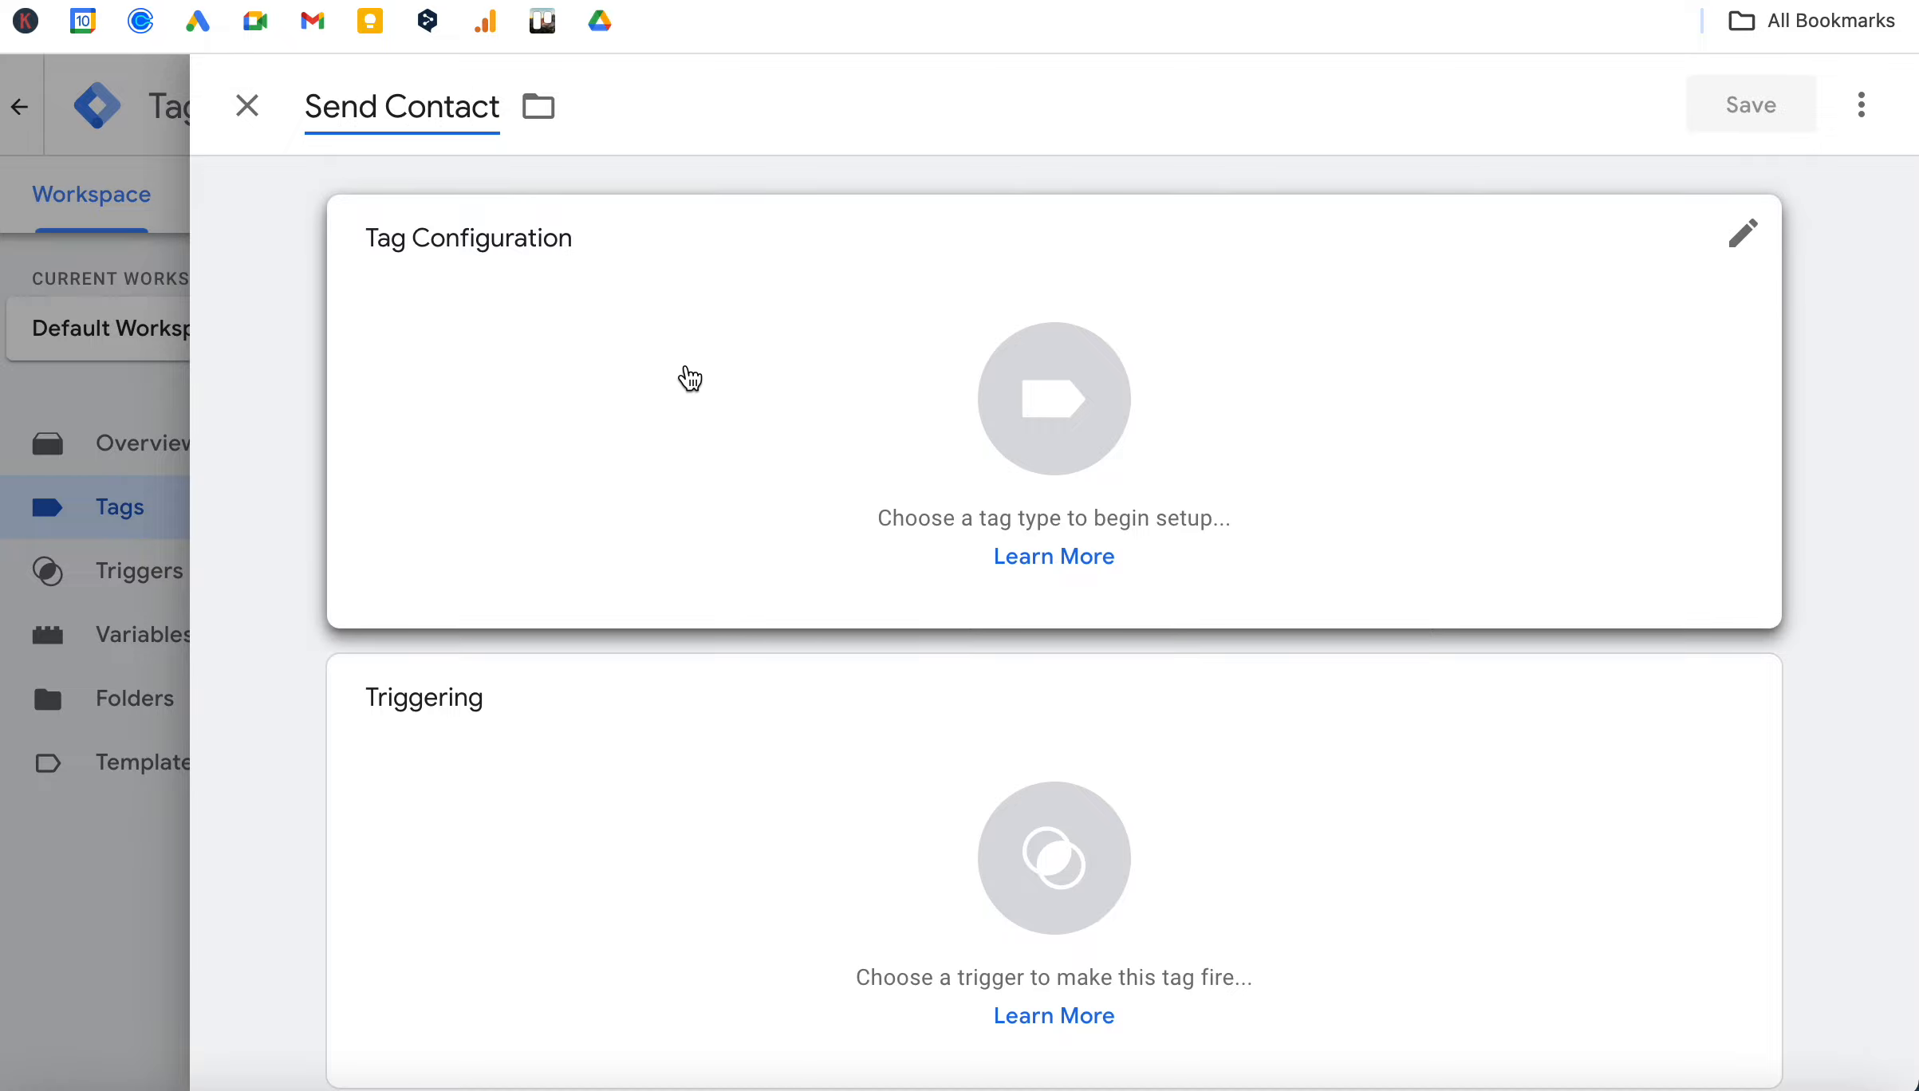
# Set the Send Contact tag's type to Google Ads Conversion Tracking.
pyautogui.click(793, 387)
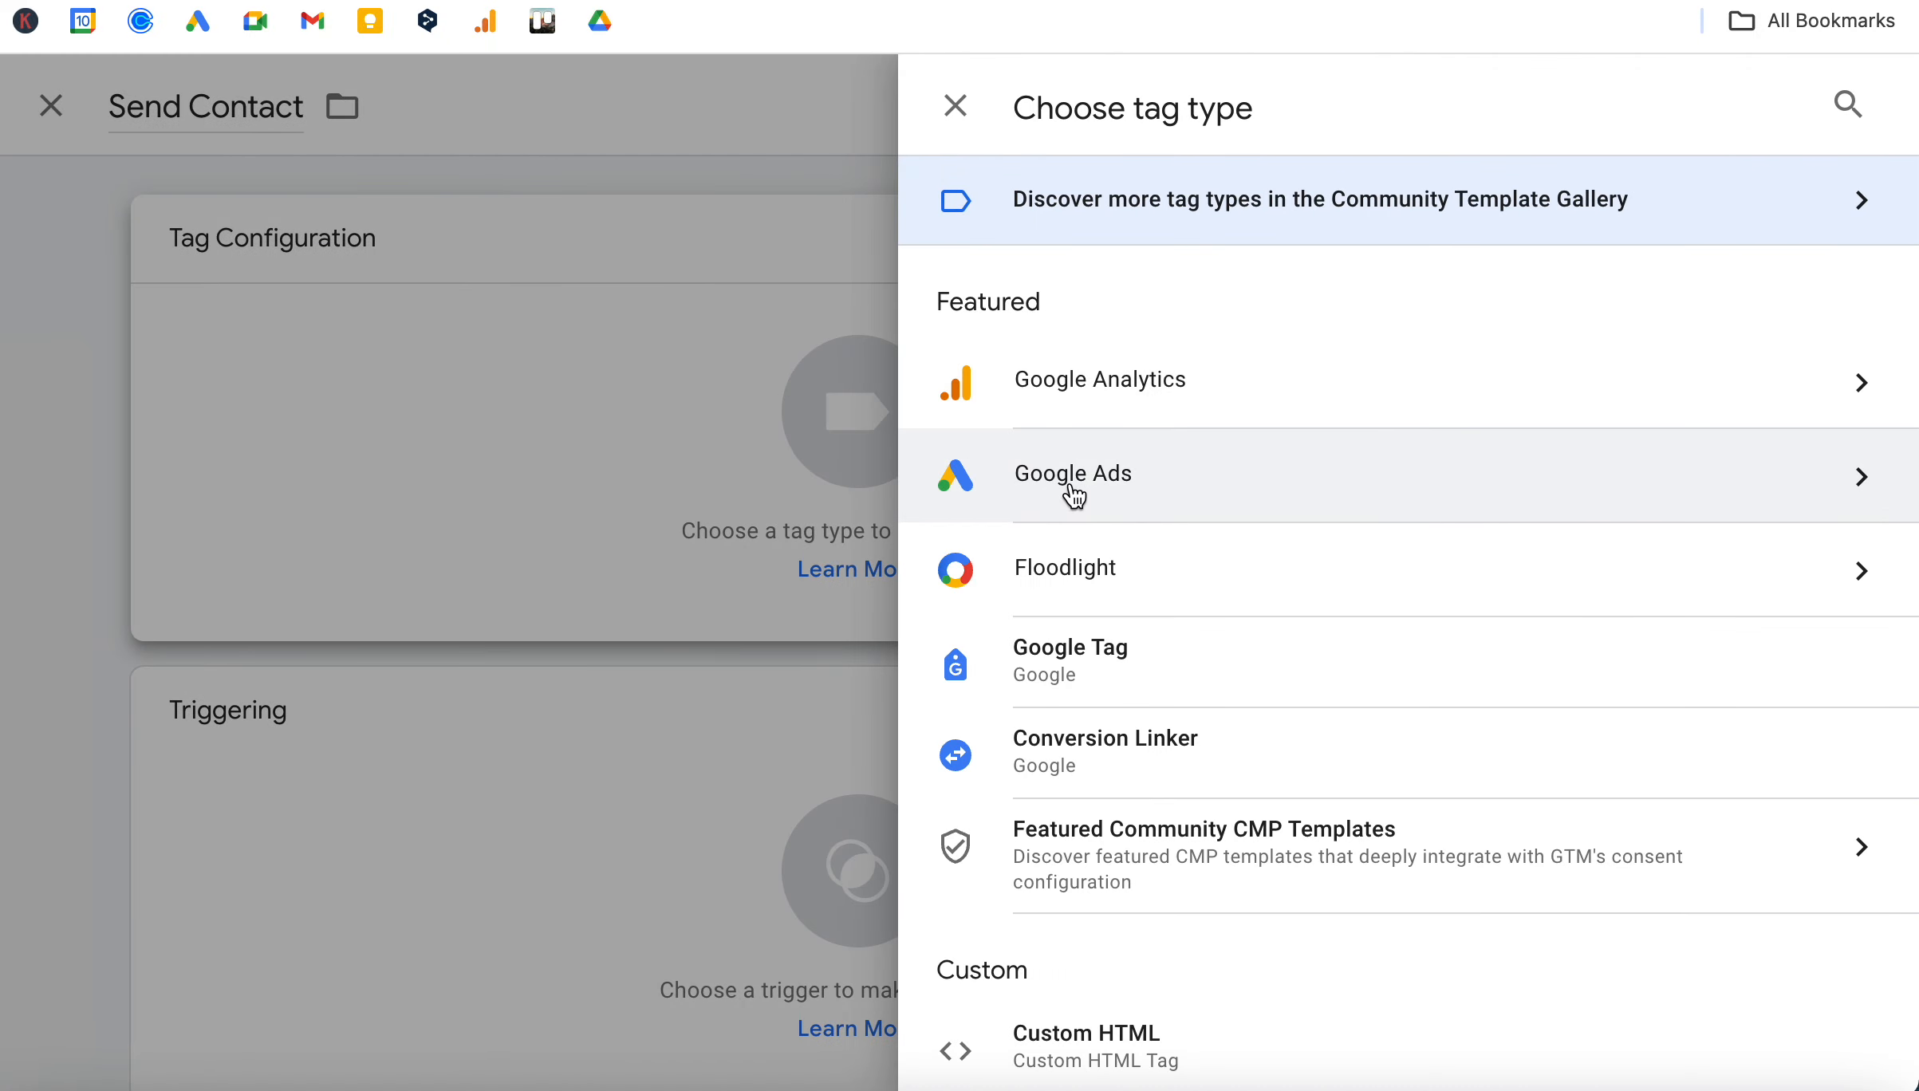
pyautogui.click(1093, 483)
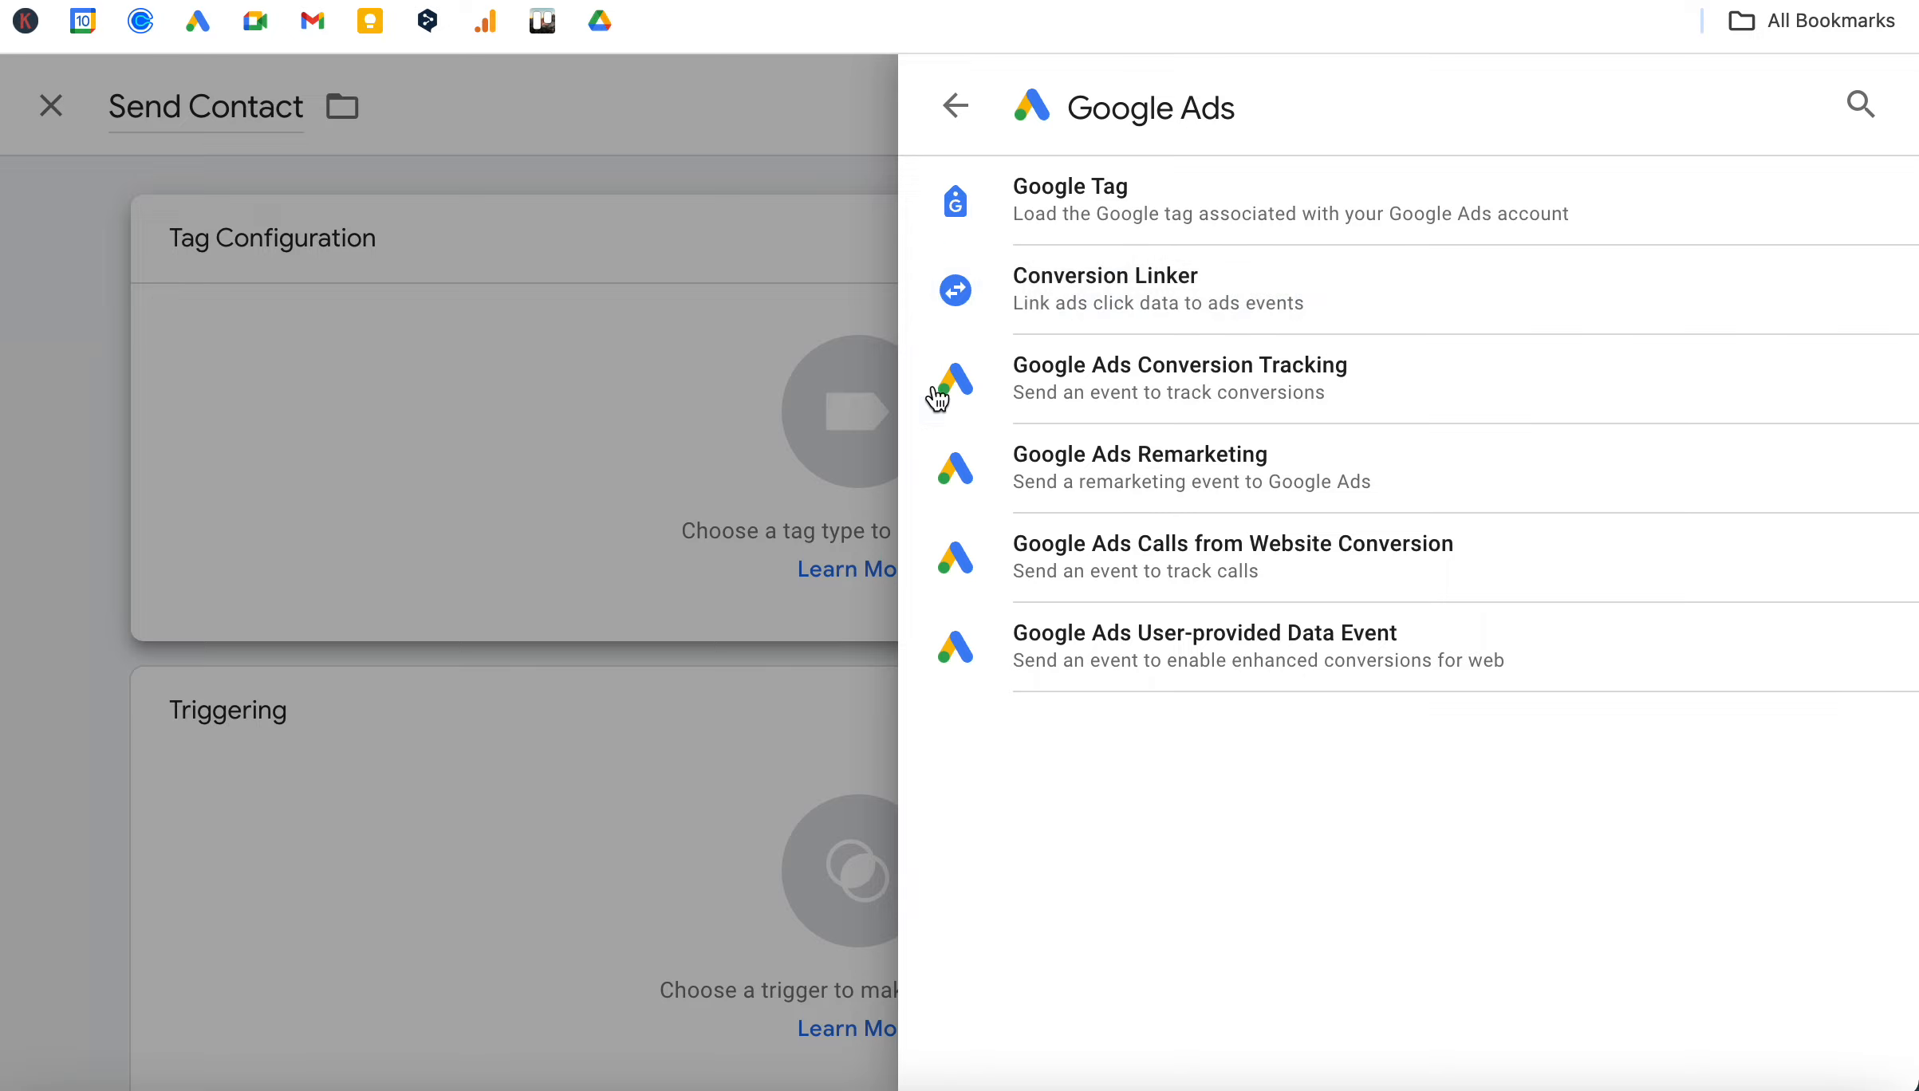
pyautogui.click(1086, 393)
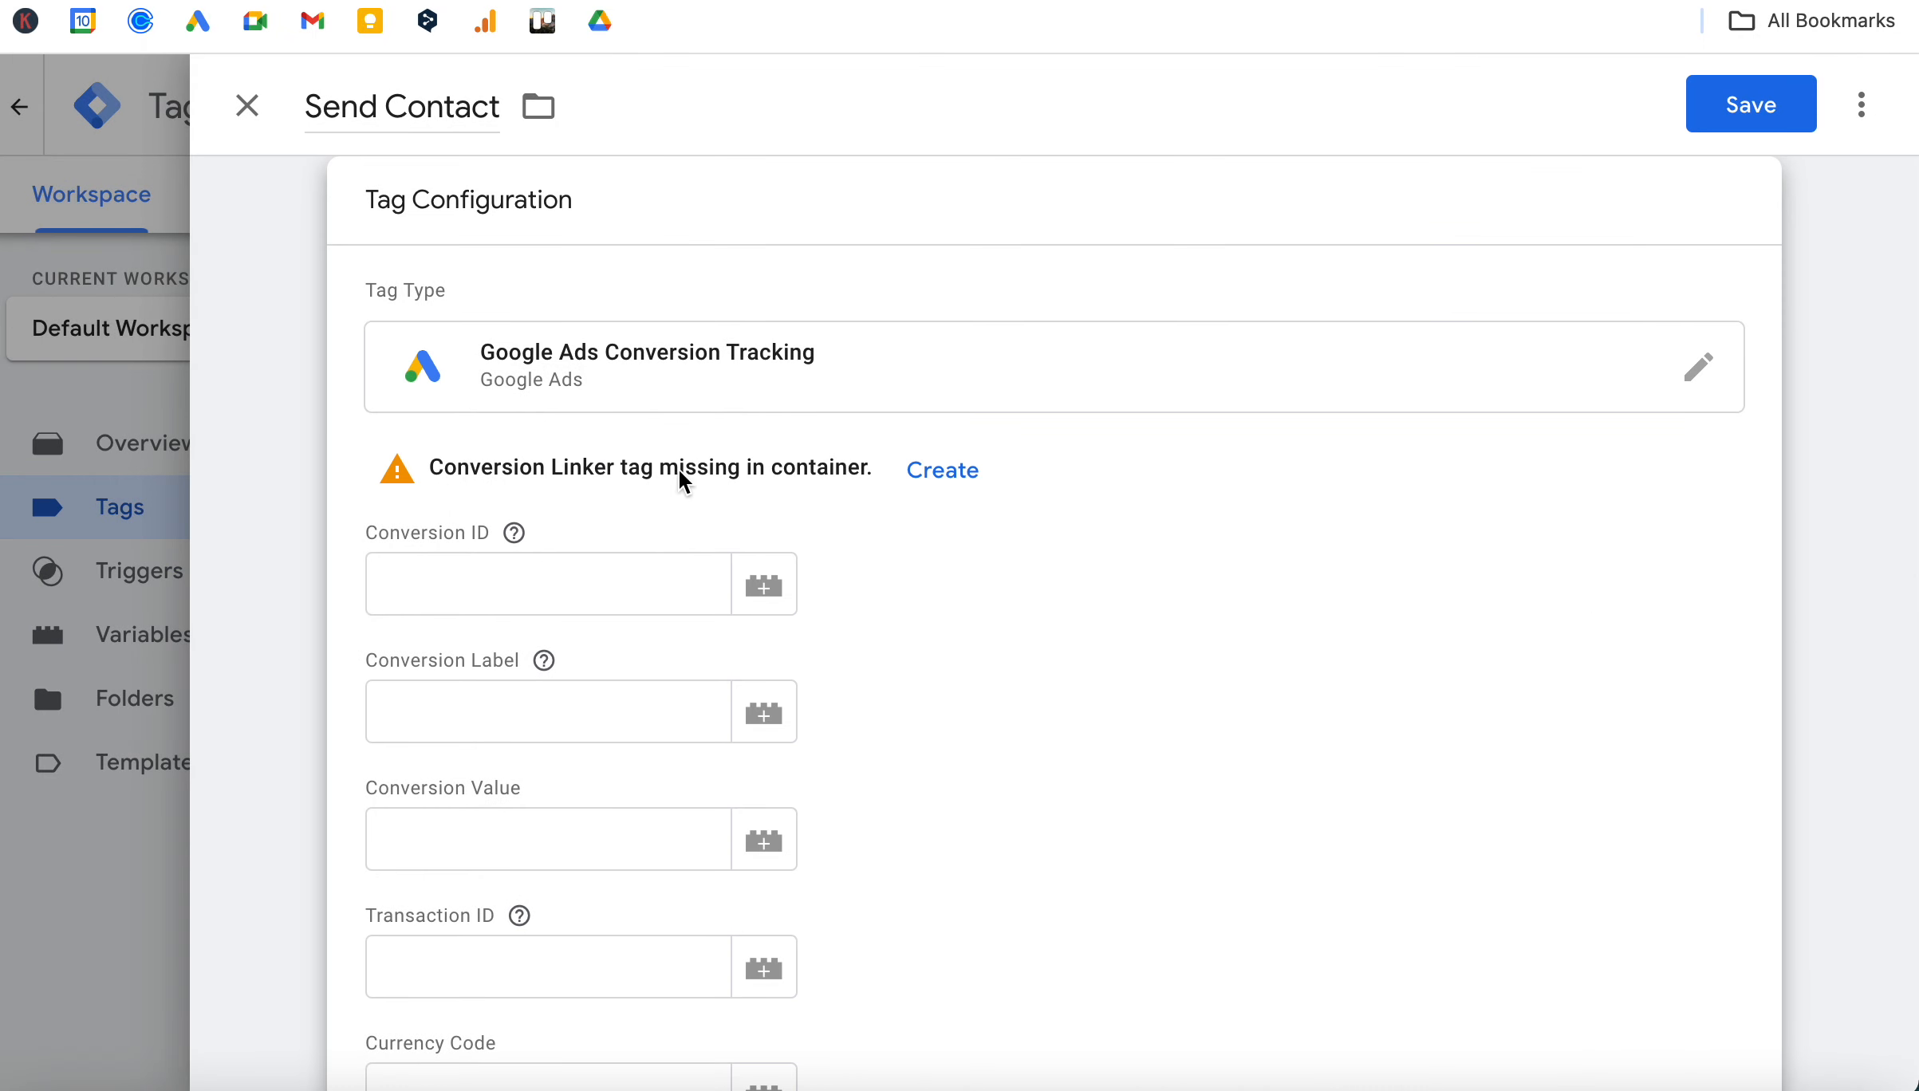
# Create the missing Conversion Linker tag for the container, name it "Conversion Linker" and save it.
pyautogui.click(951, 481)
pyautogui.click(954, 482)
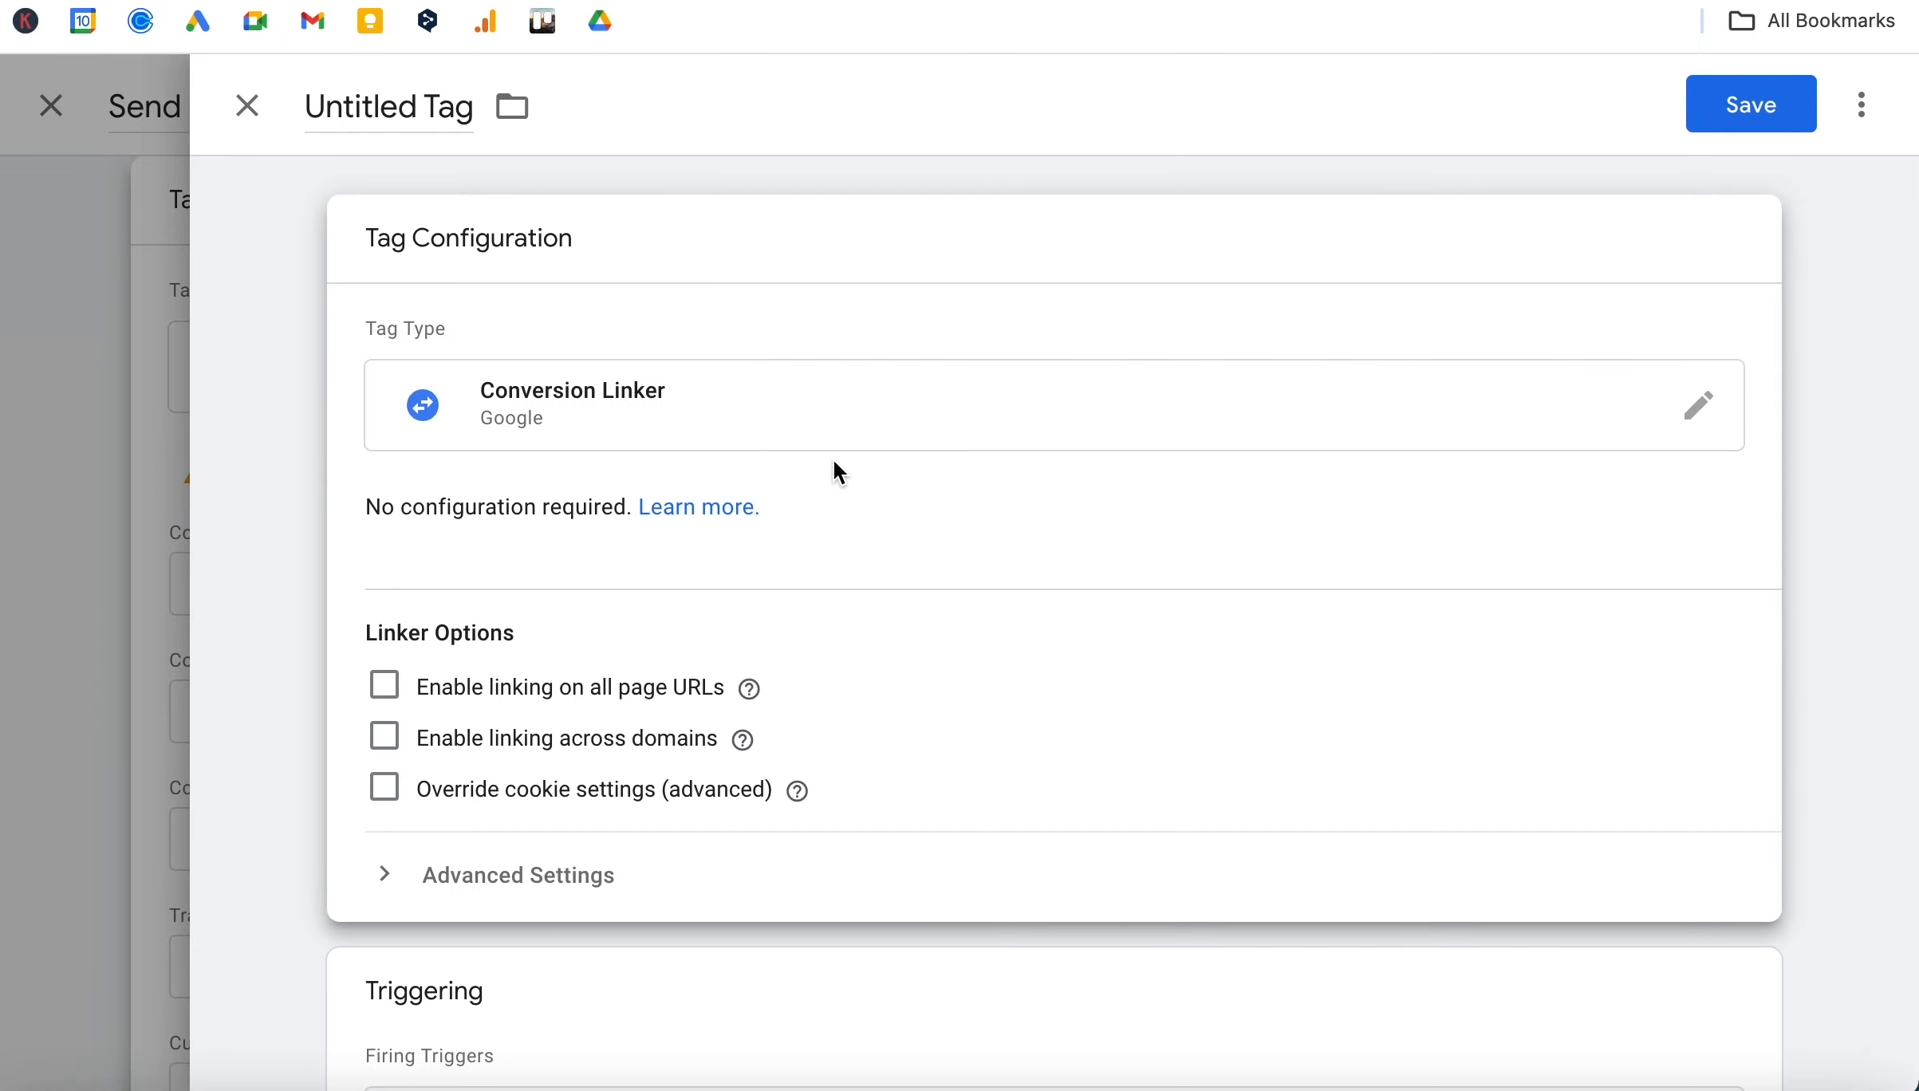
pyautogui.moveTo(309, 106); pyautogui.dragTo(459, 104)
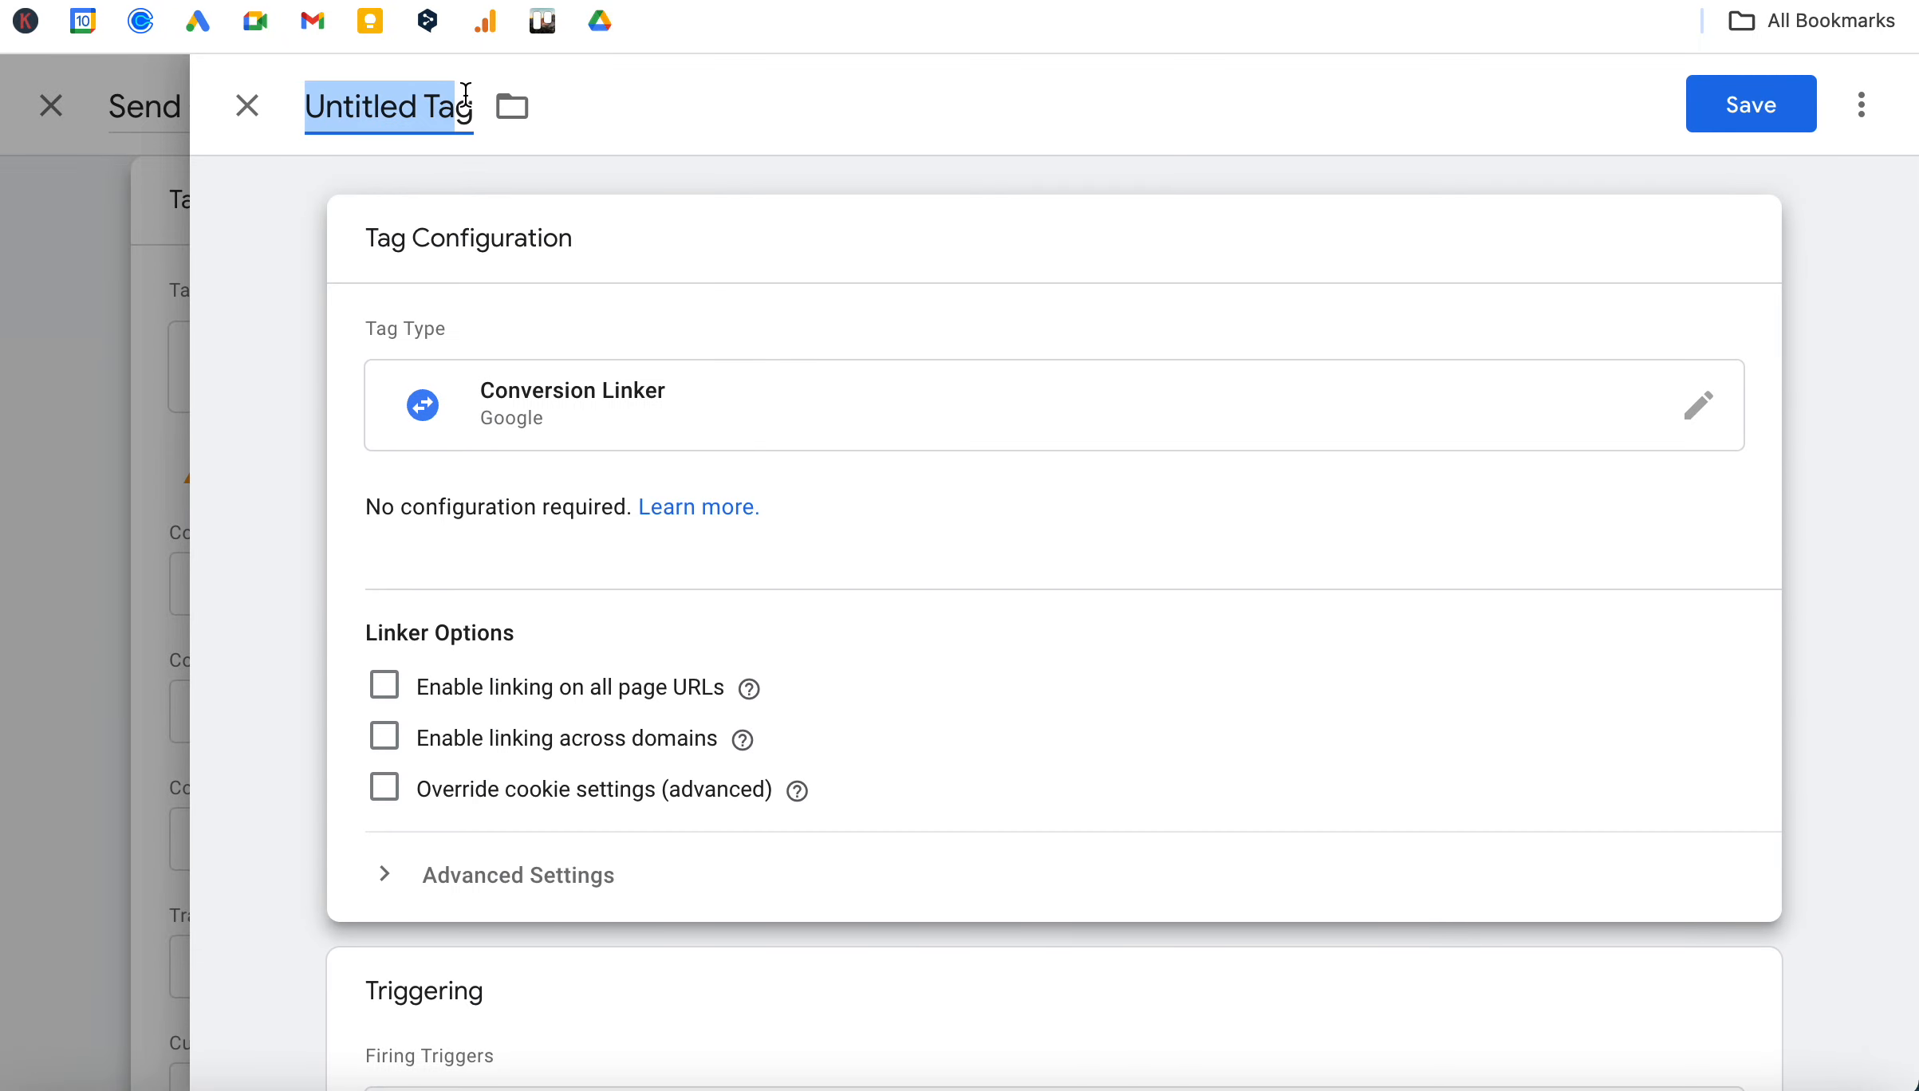
pyautogui.write('Conversion')
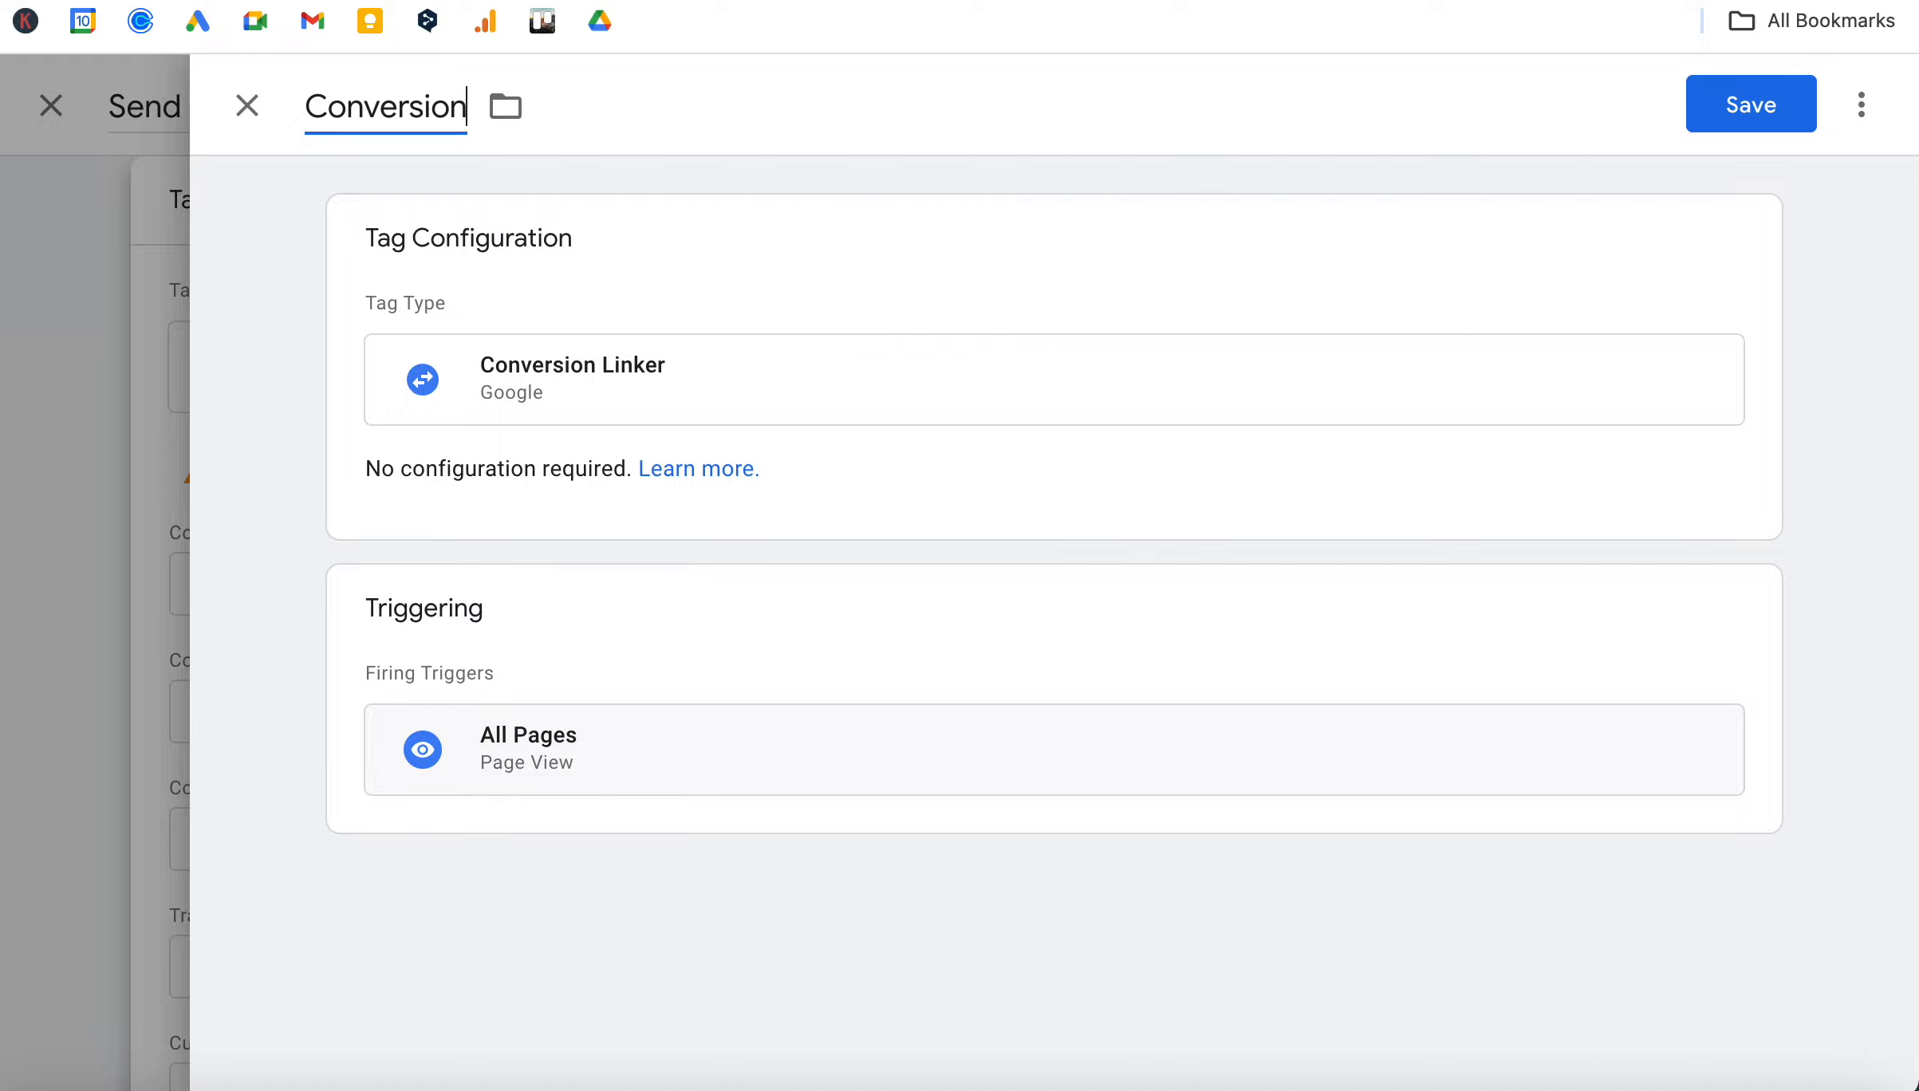
pyautogui.write(' Linker')
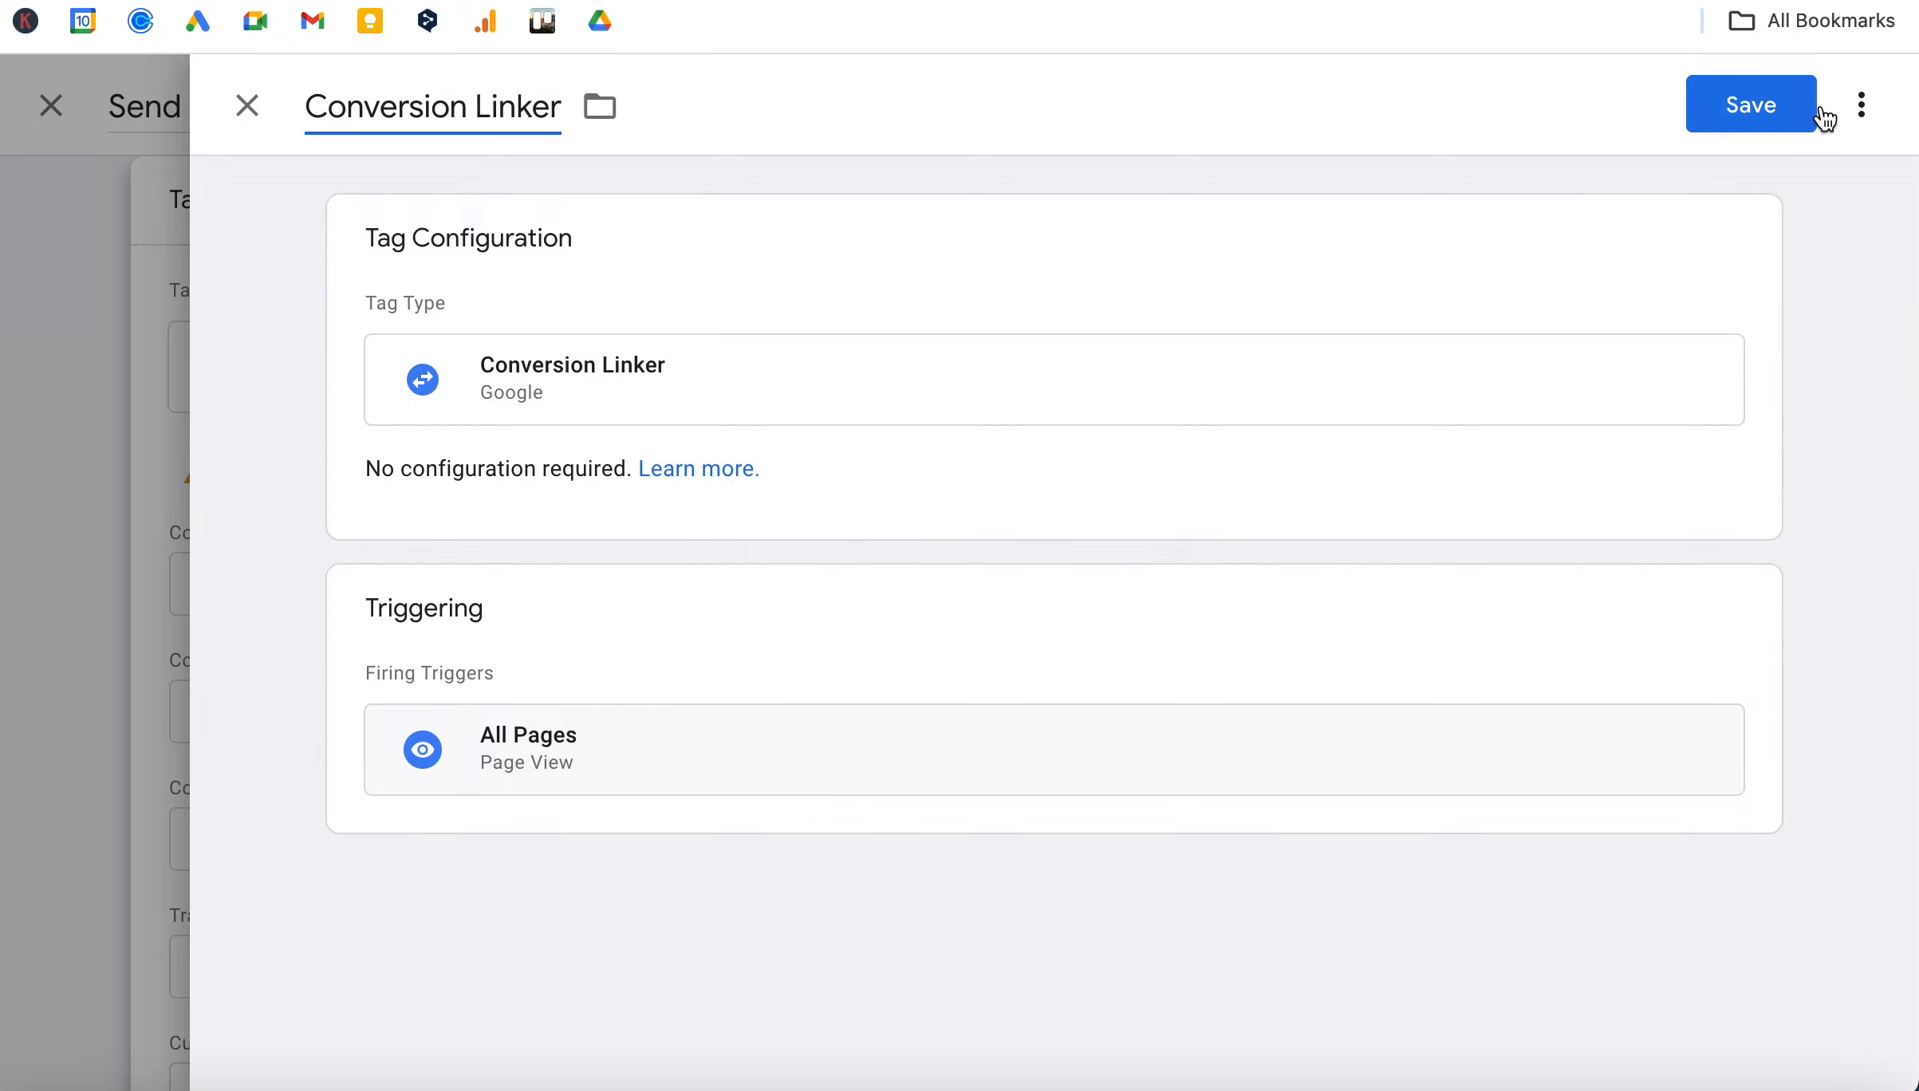
pyautogui.click(1760, 115)
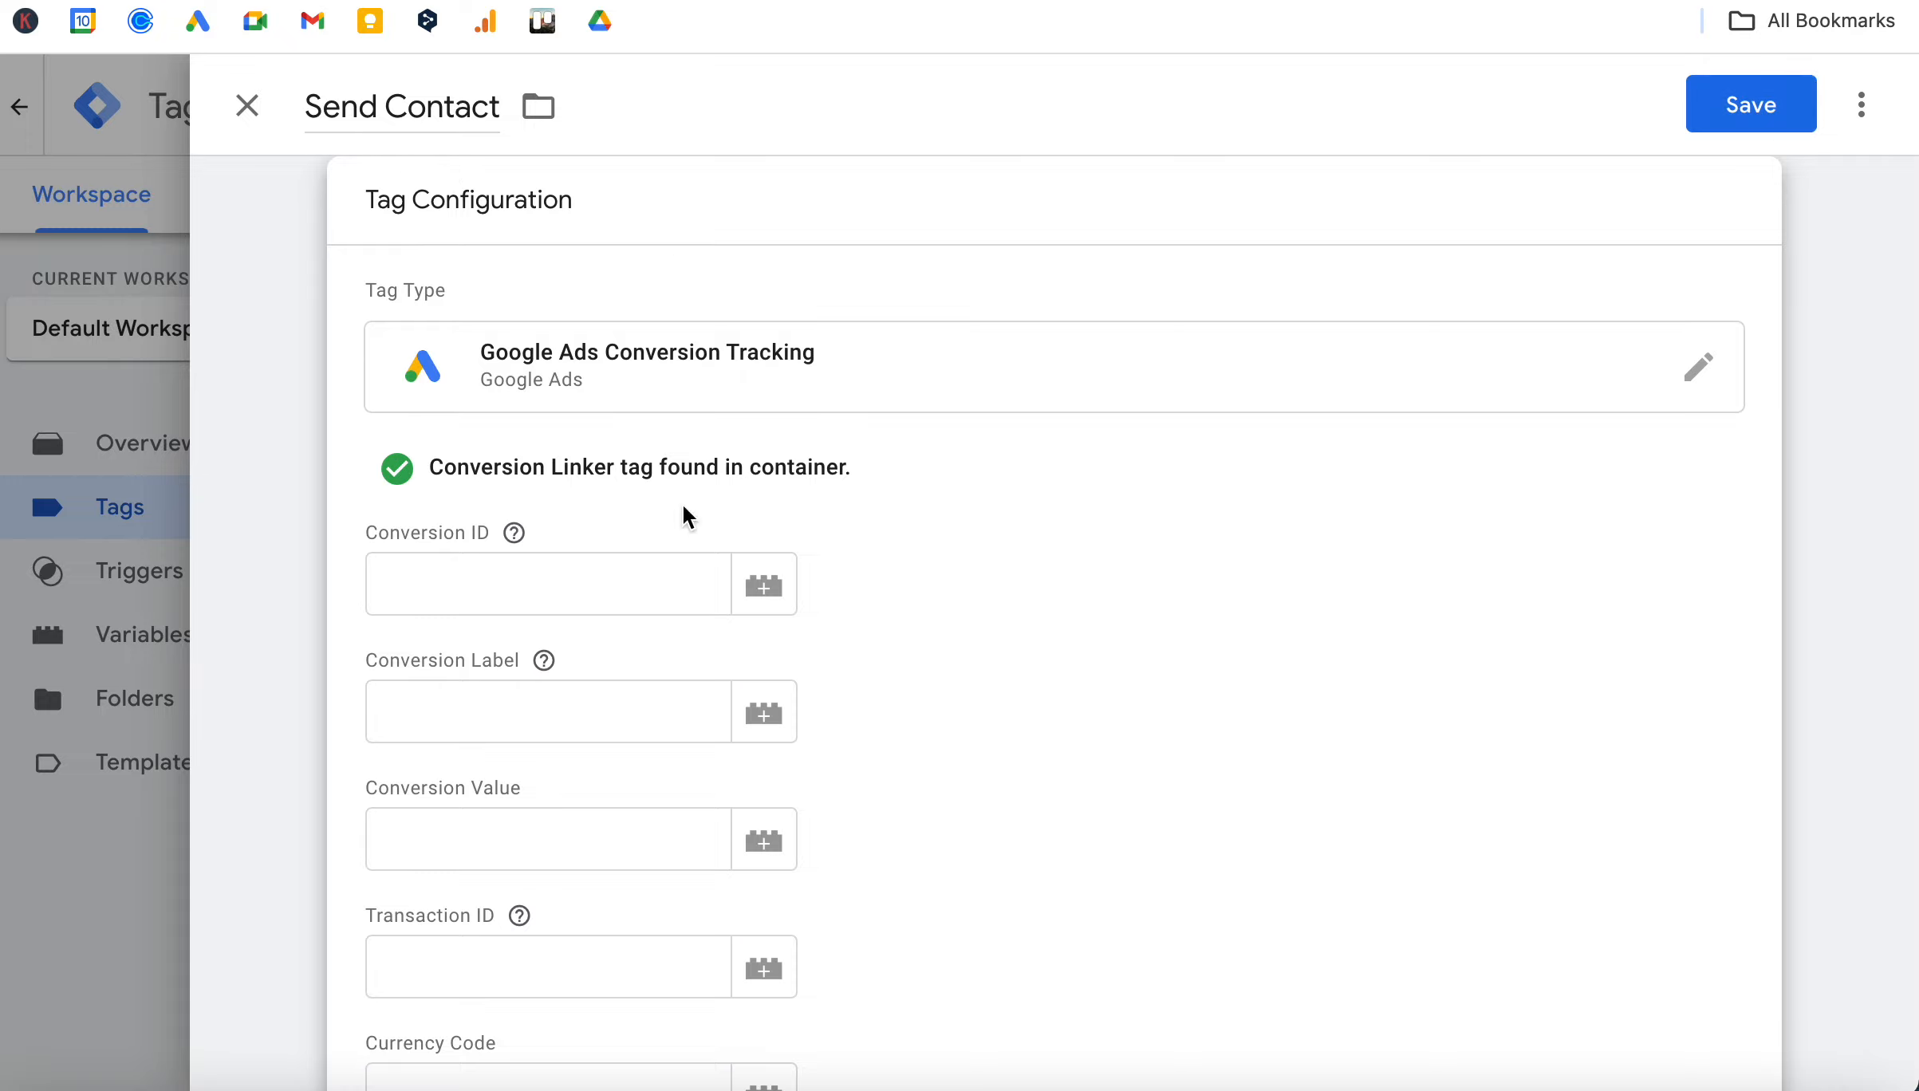
# Copy the Conversion ID from the Send Contact conversion's tag setup in Google Ads into the Send Contact tag in Tag Manager.
pyautogui.scroll(-2, 706, 683)
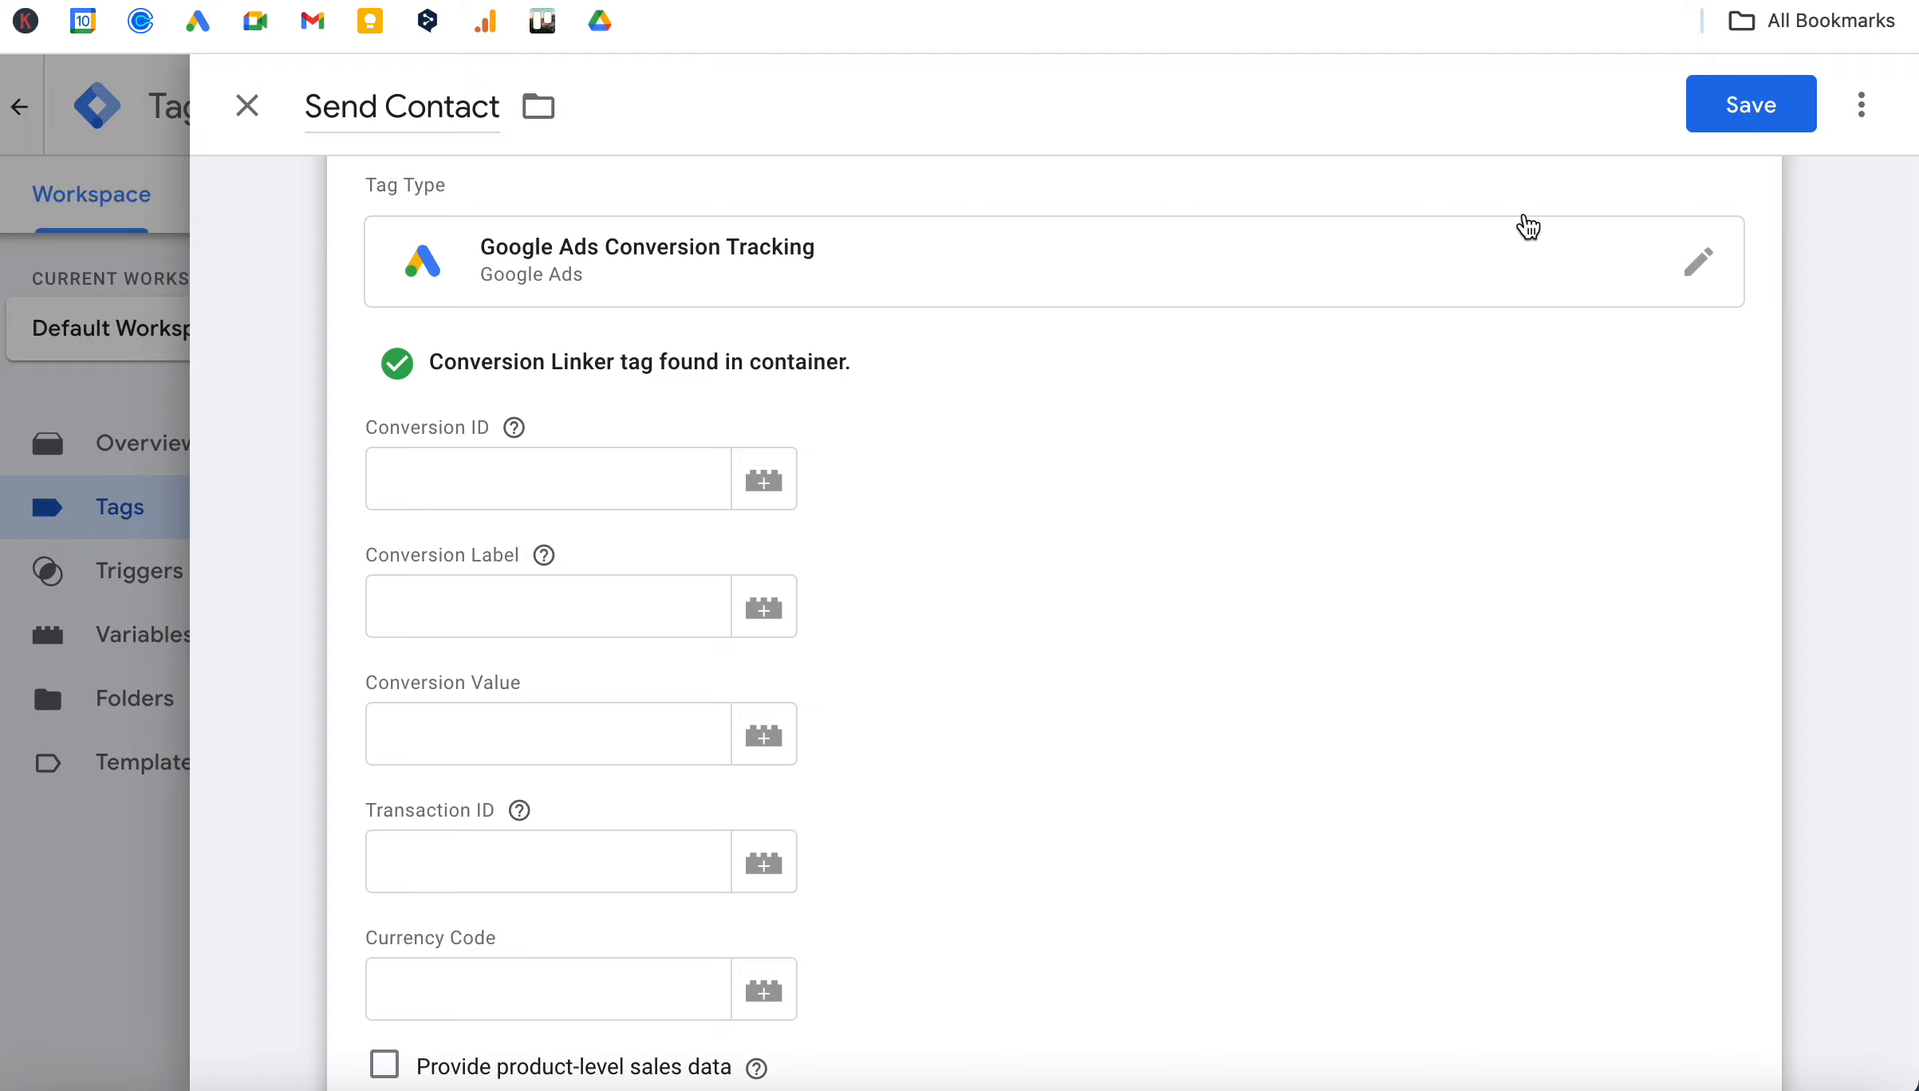
pyautogui.hotkey('ctrl', 'Tab')
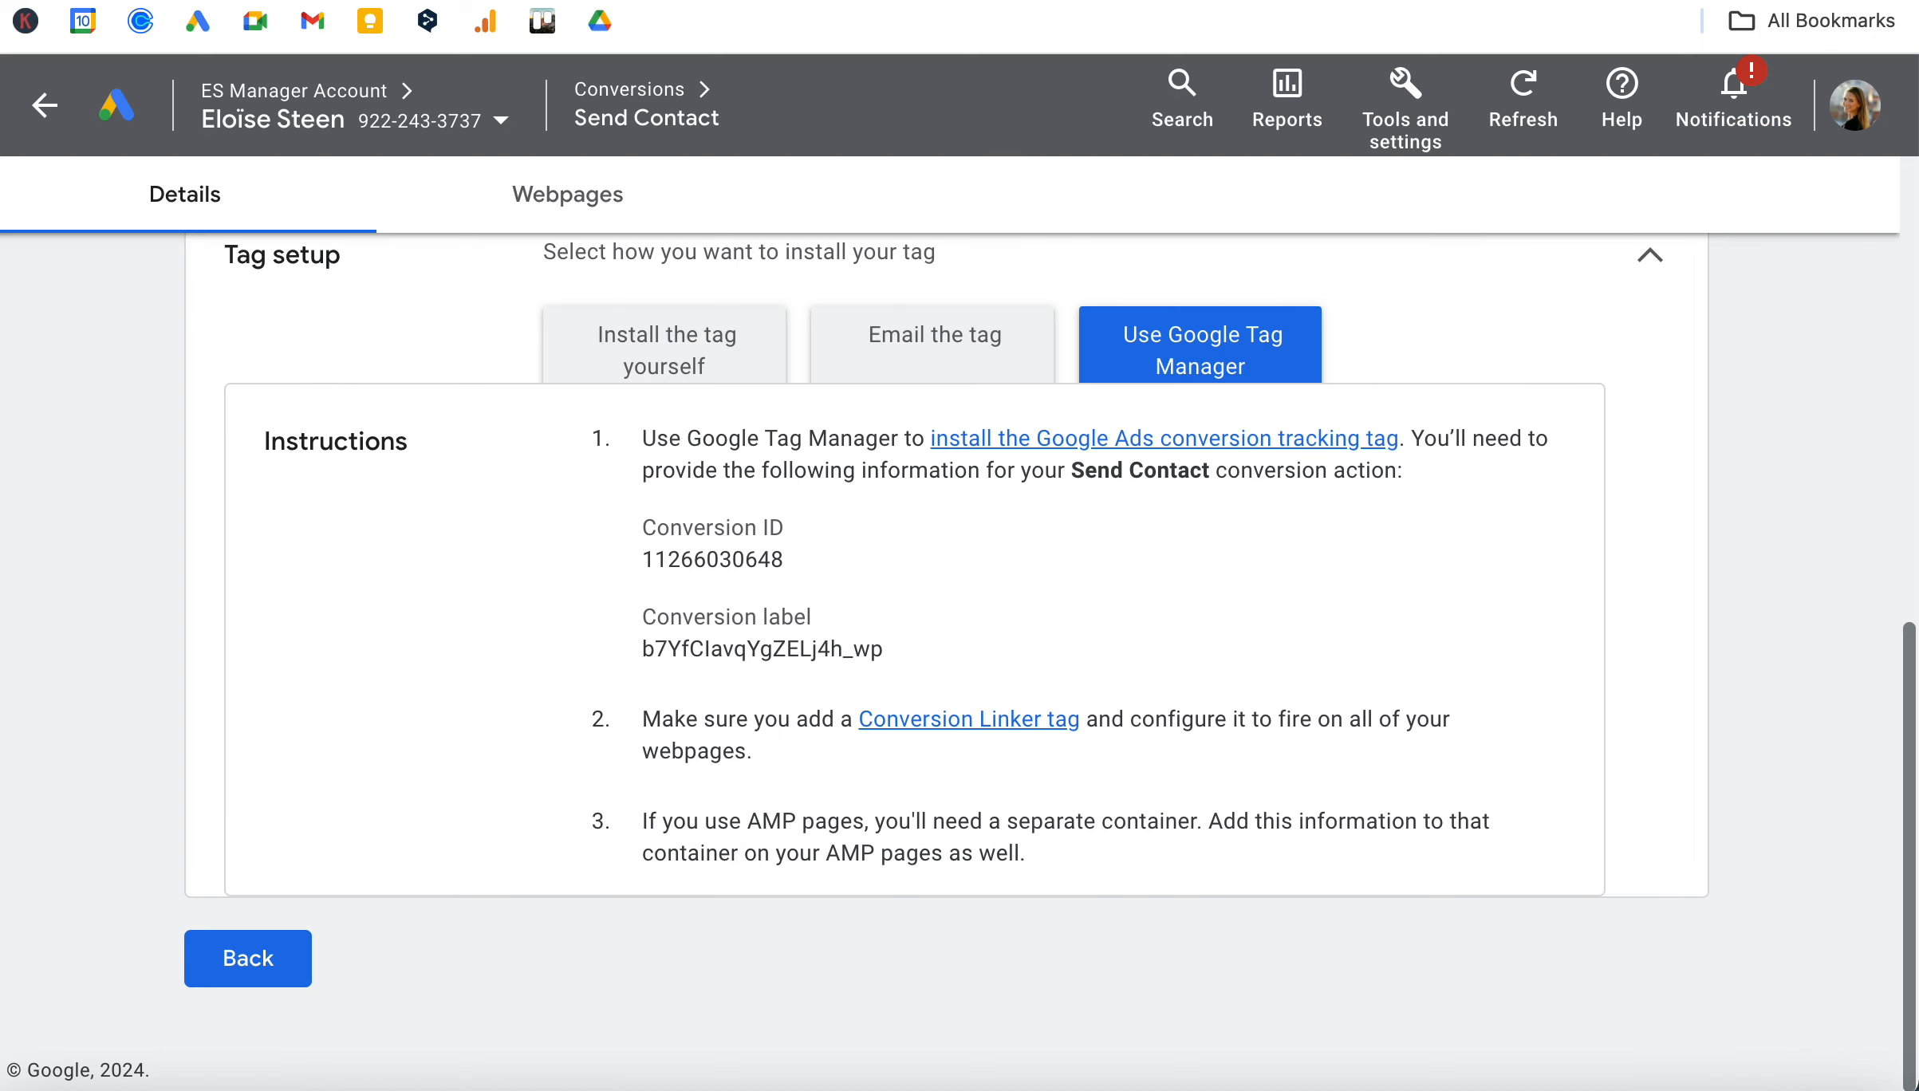
pyautogui.scroll(1, 974, 609)
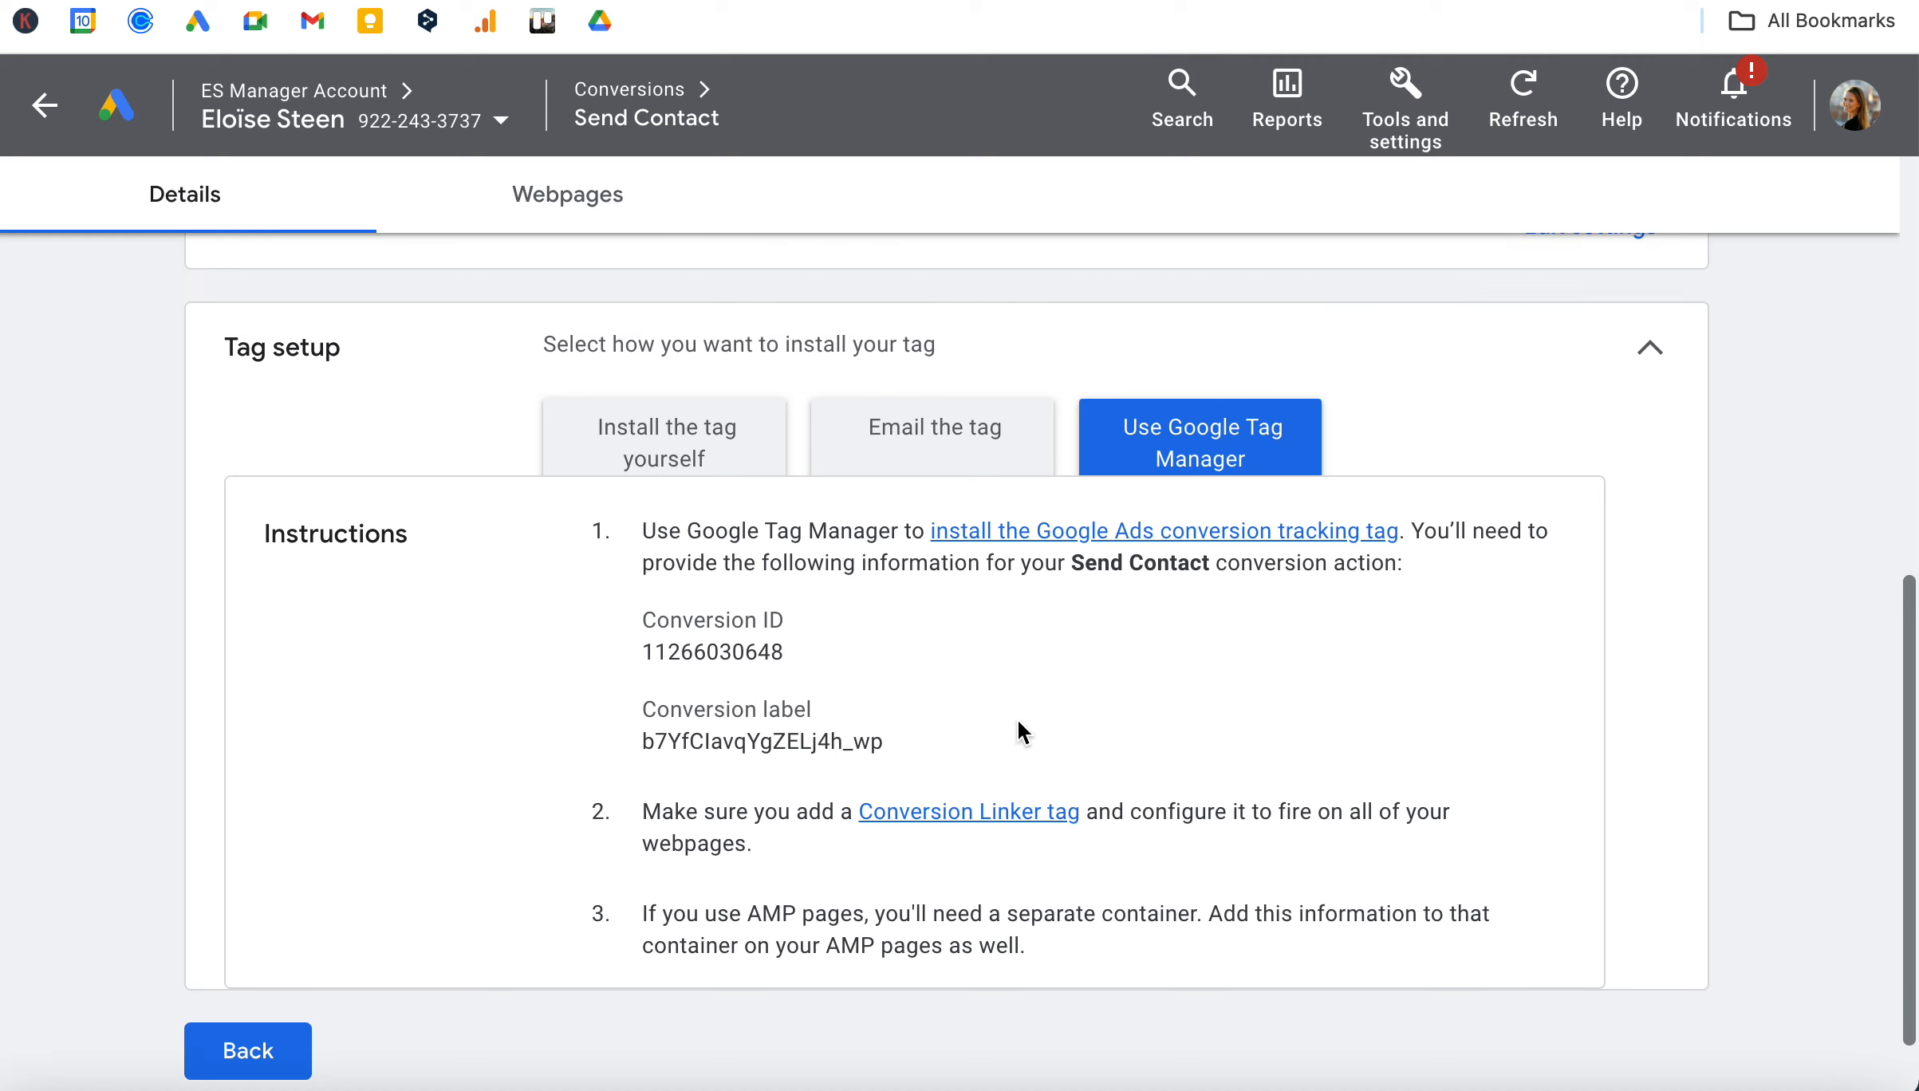
pyautogui.scroll(-1, 1017, 725)
pyautogui.moveTo(798, 562); pyautogui.dragTo(613, 566)
pyautogui.hotkey('ctrl', 'c')
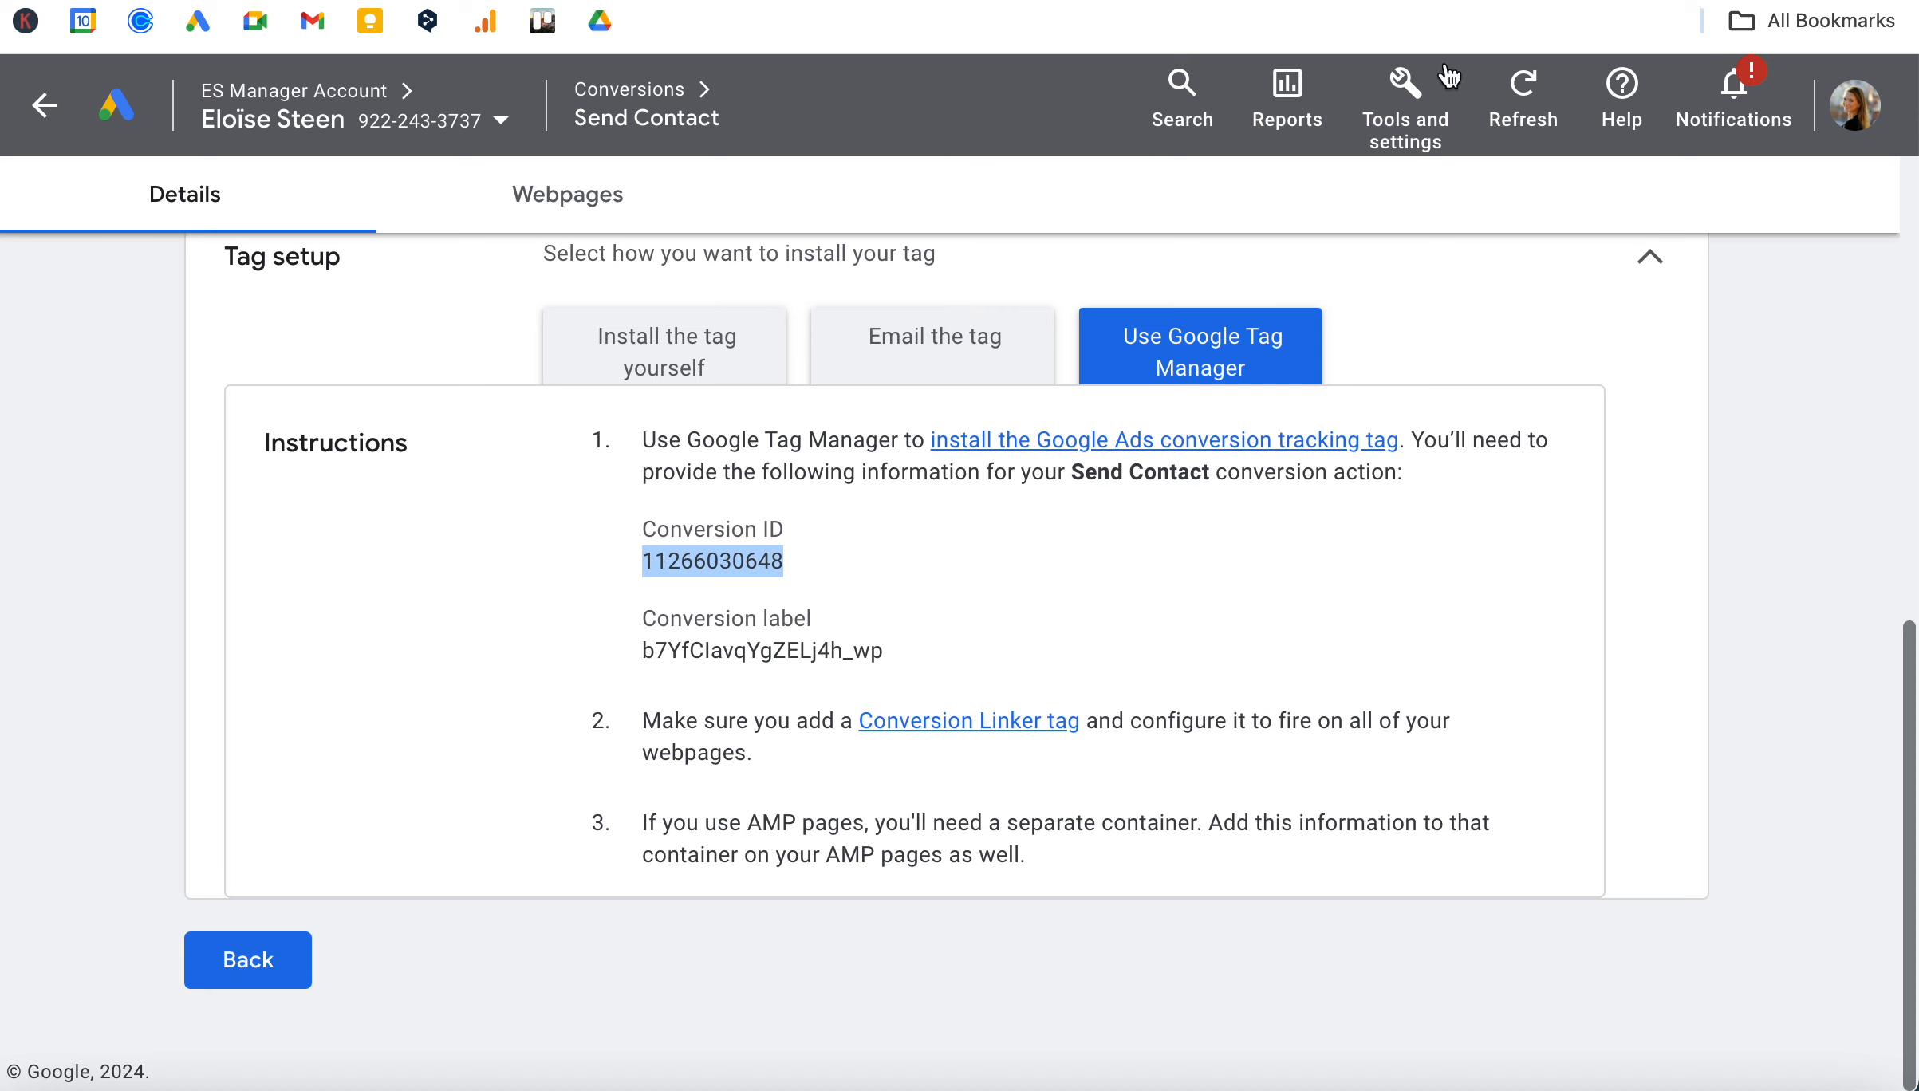
pyautogui.hotkey('ctrl', 'Tab')
pyautogui.click(475, 484)
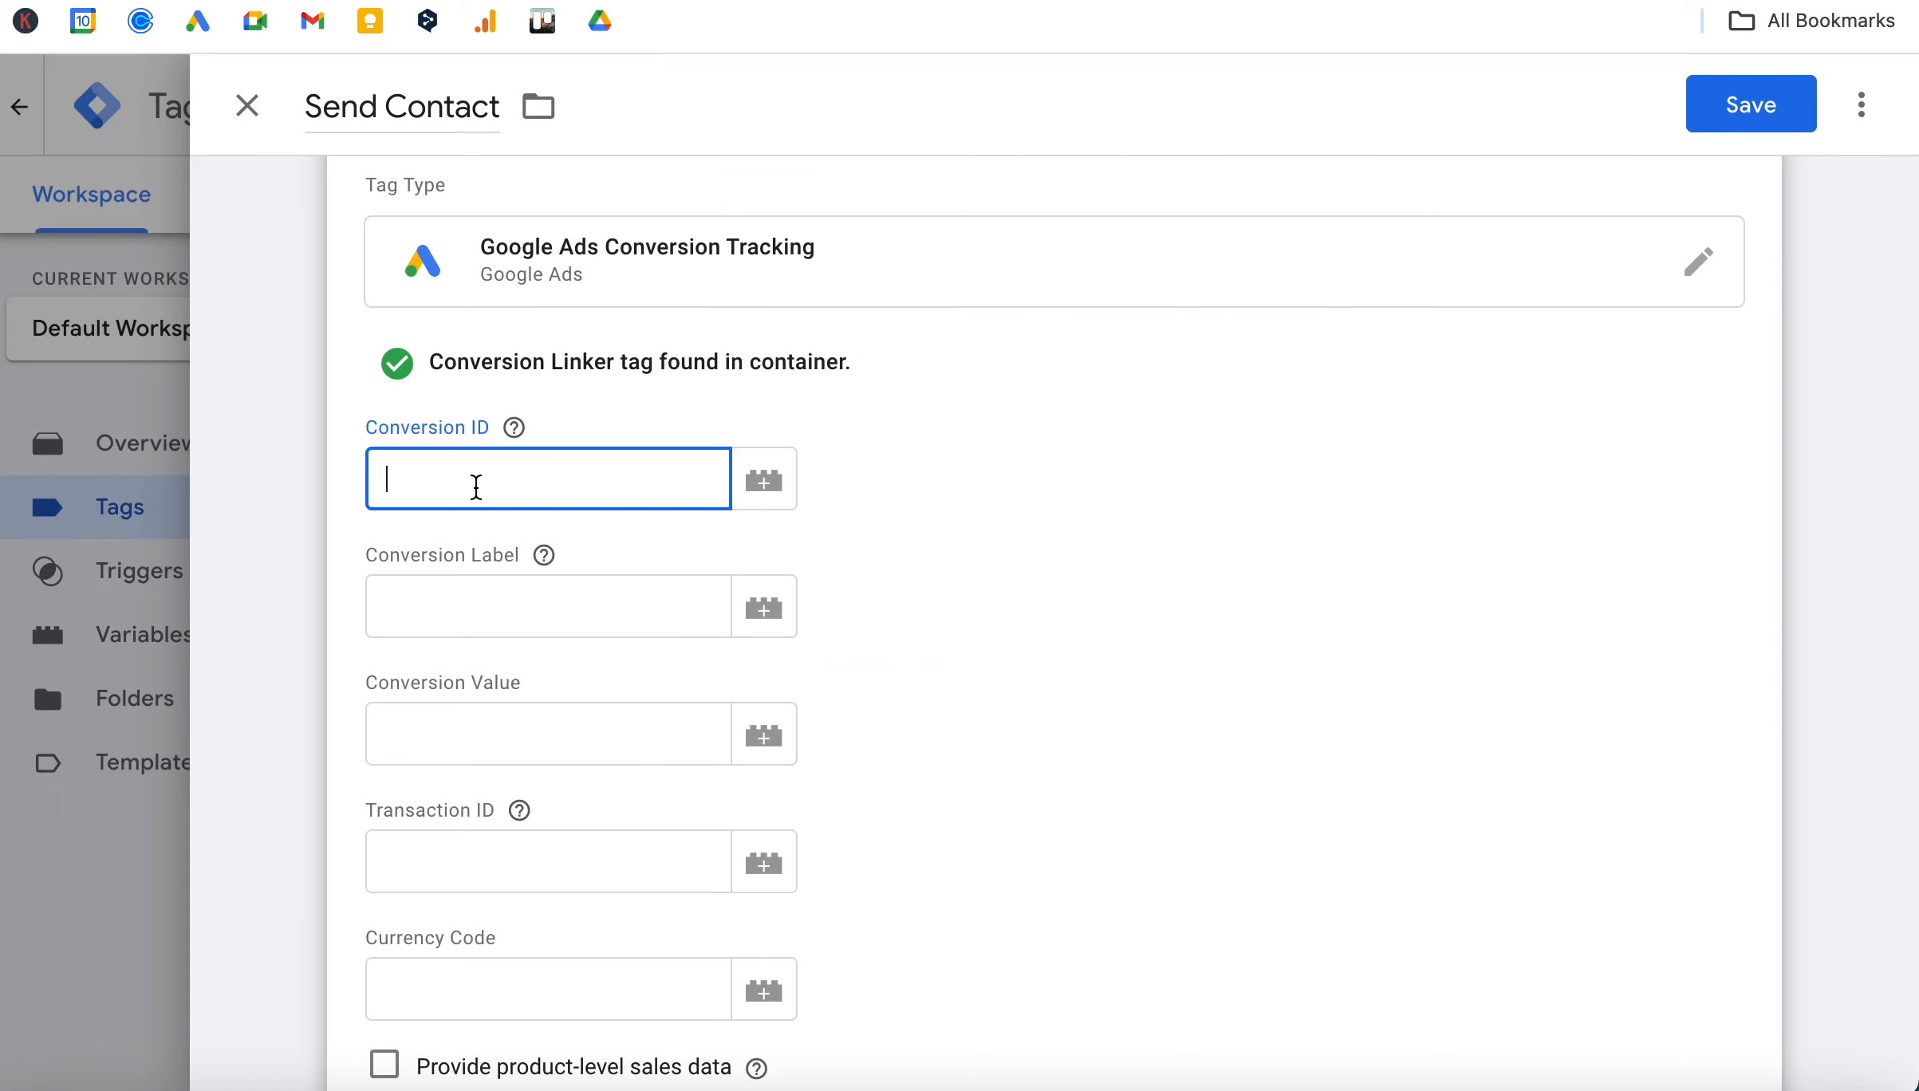
pyautogui.hotkey('ctrl', 'v')
# Copy the conversion label from the Google Ads tag setup instructions into the Send Contact tag's Conversion Label in Tag Manager.
pyautogui.hotkey('ctrl', 'shift', 'Tab')
pyautogui.moveTo(887, 651); pyautogui.dragTo(638, 658)
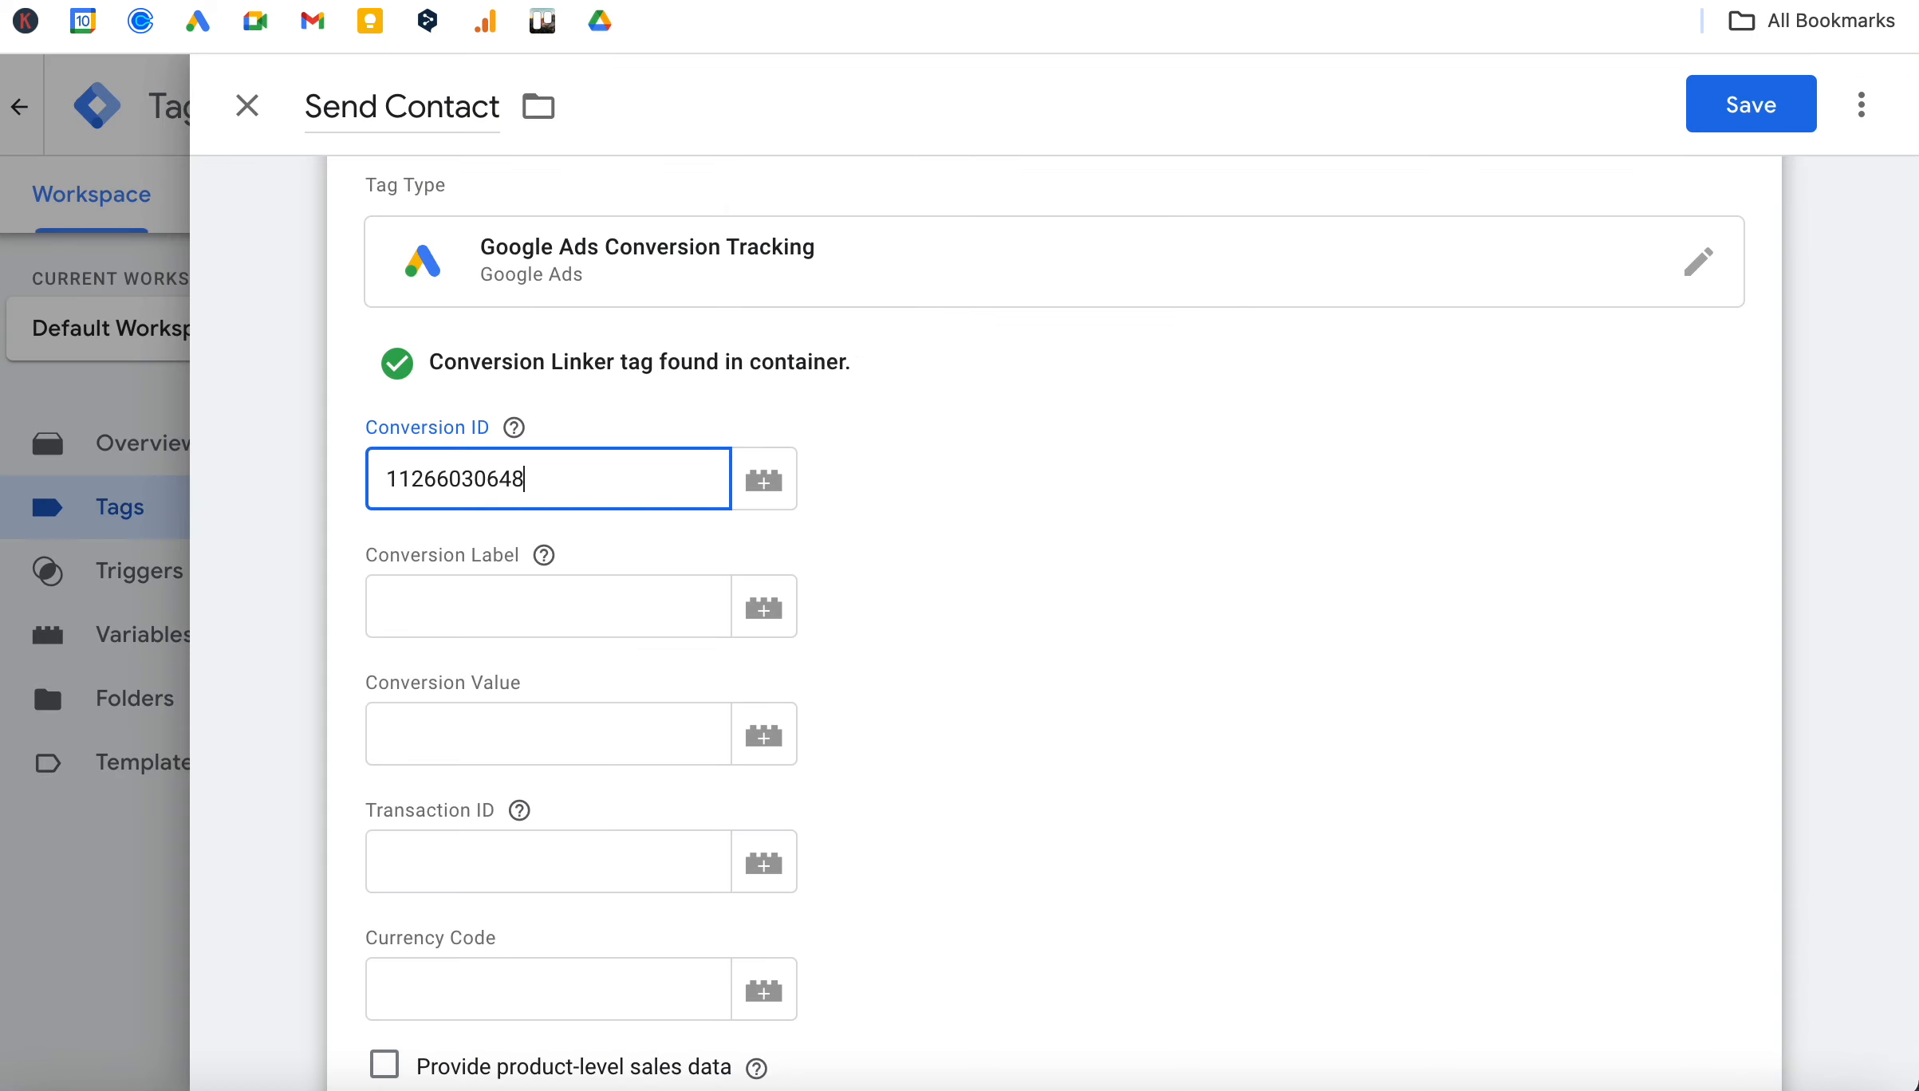
pyautogui.hotkey('ctrl', 'Tab')
pyautogui.click(535, 617)
pyautogui.write('b7YfClavqYgZELj4h_wp')
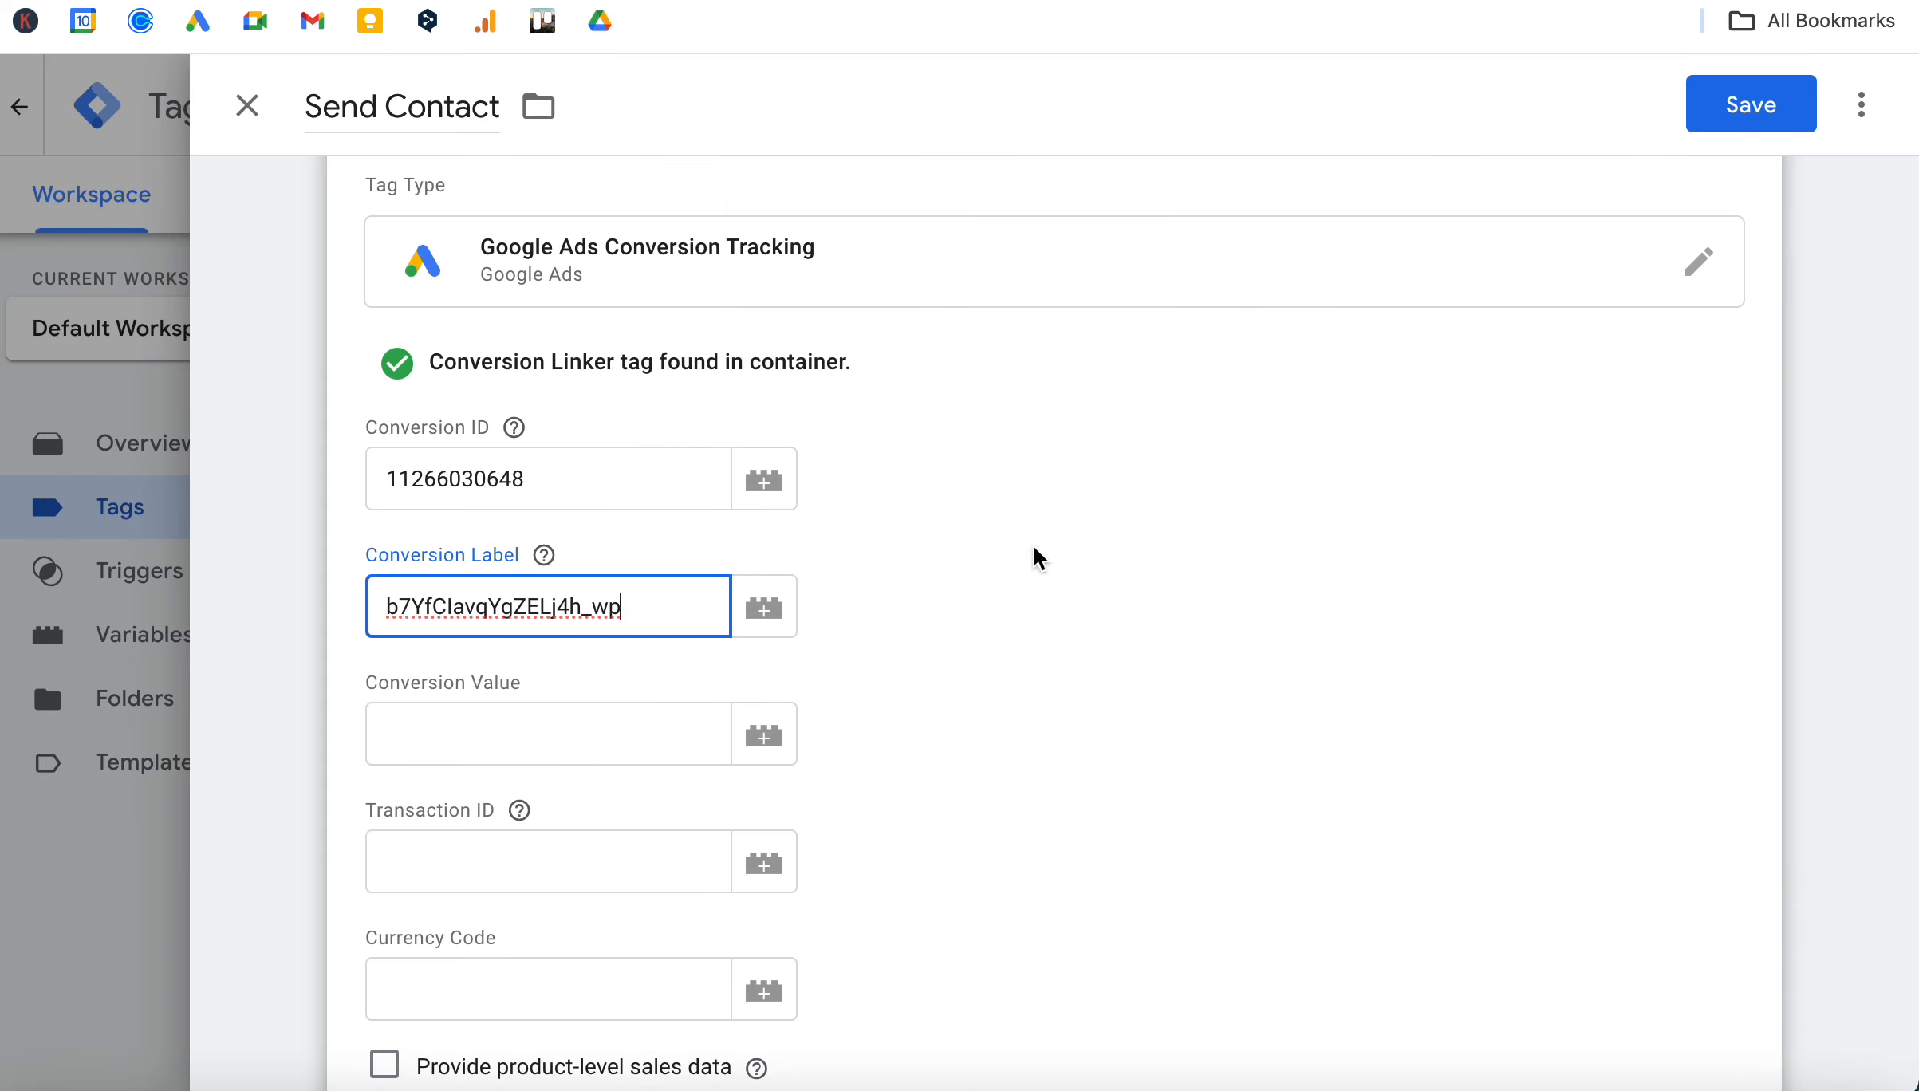
pyautogui.click(1116, 562)
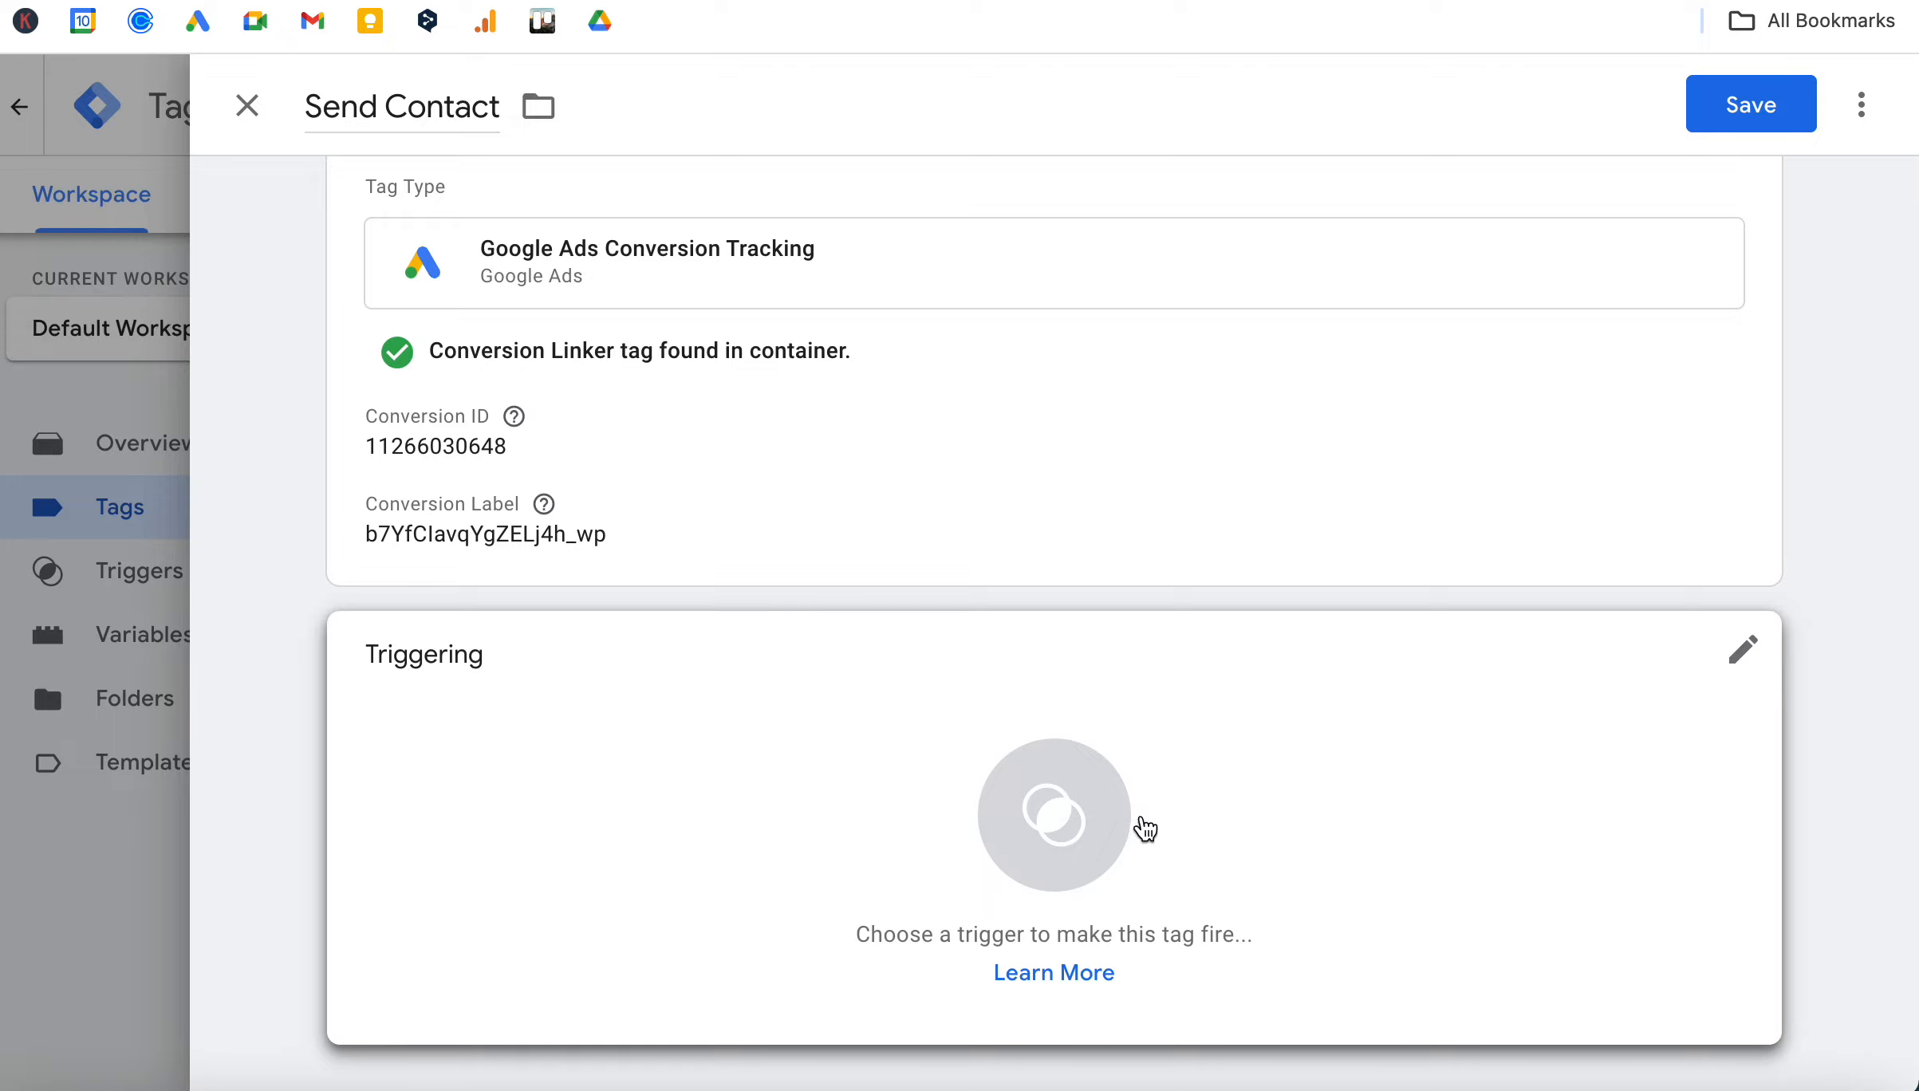
# Add a new trigger to the Send Contact tag and name it "PV - Submit Contact Form".
pyautogui.click(1075, 836)
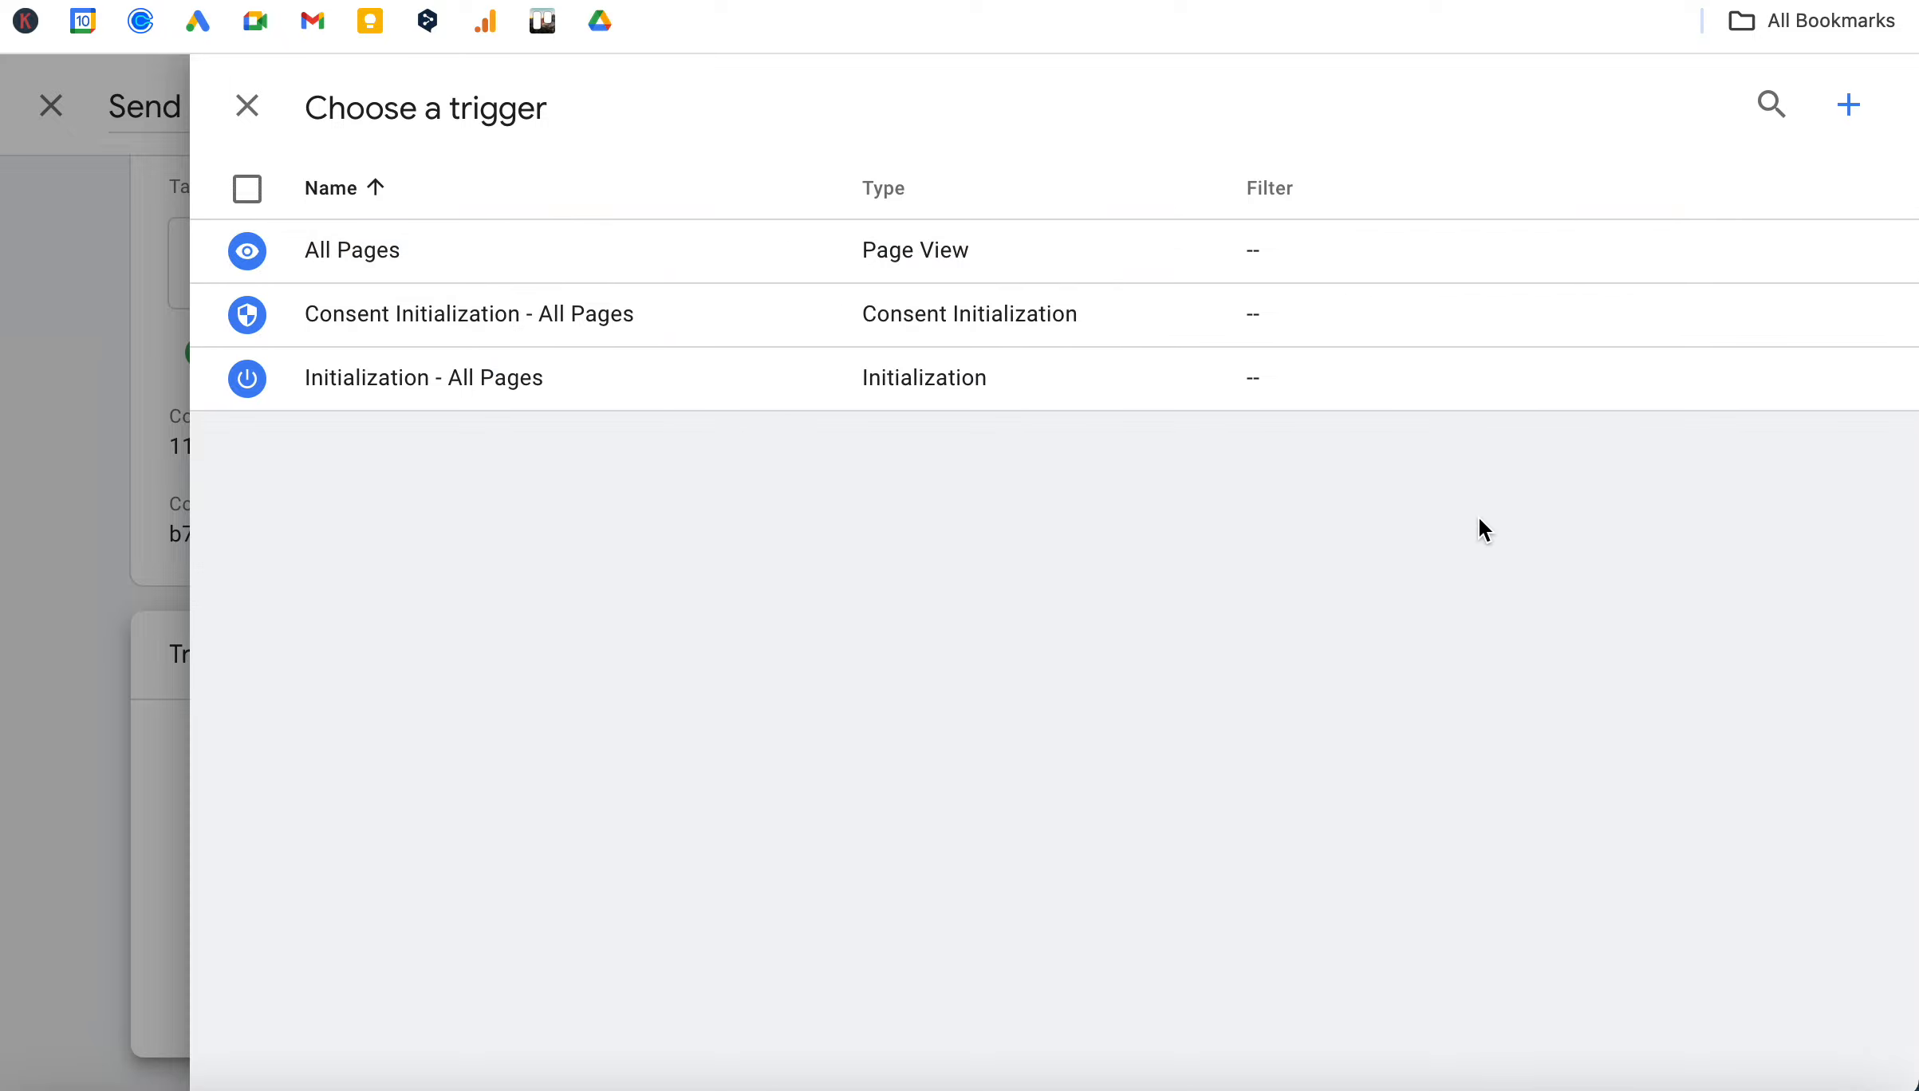
pyautogui.click(1851, 106)
pyautogui.click(498, 108)
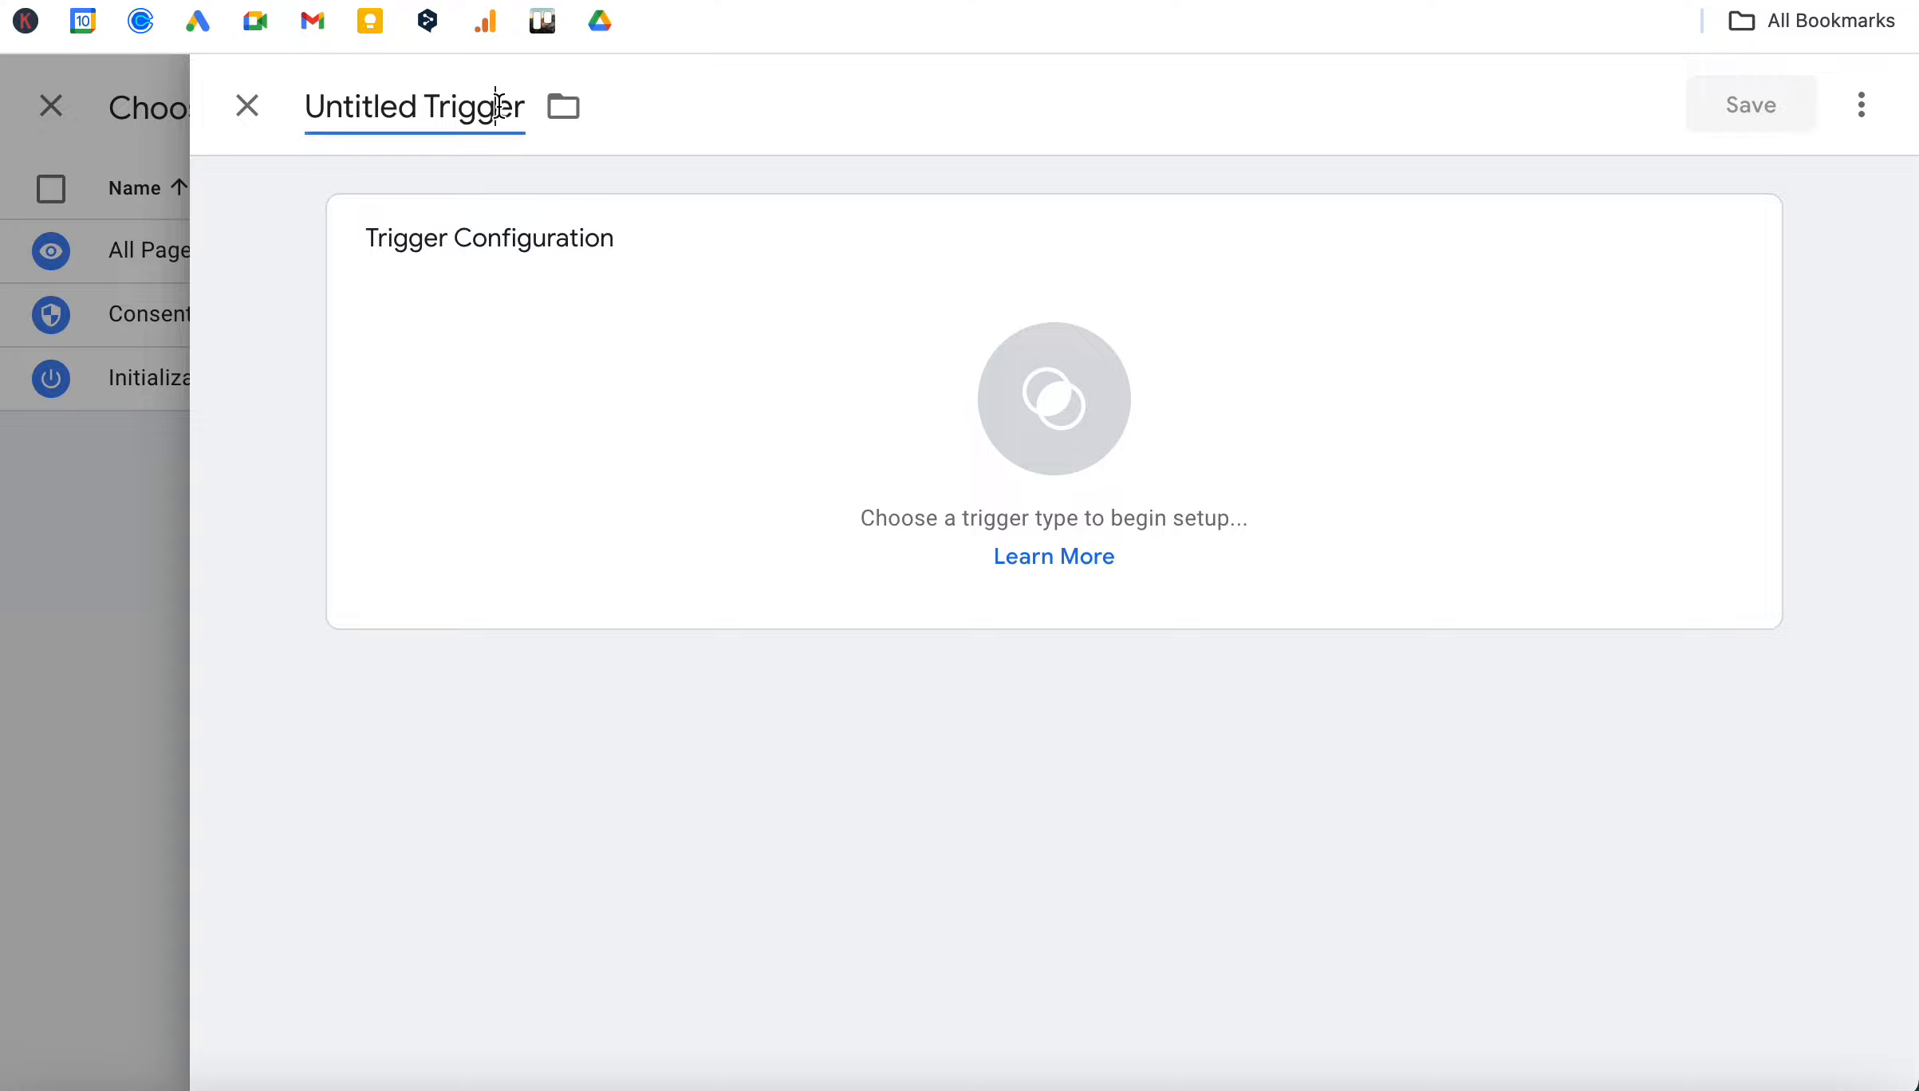
pyautogui.moveTo(421, 106); pyautogui.dragTo(294, 109)
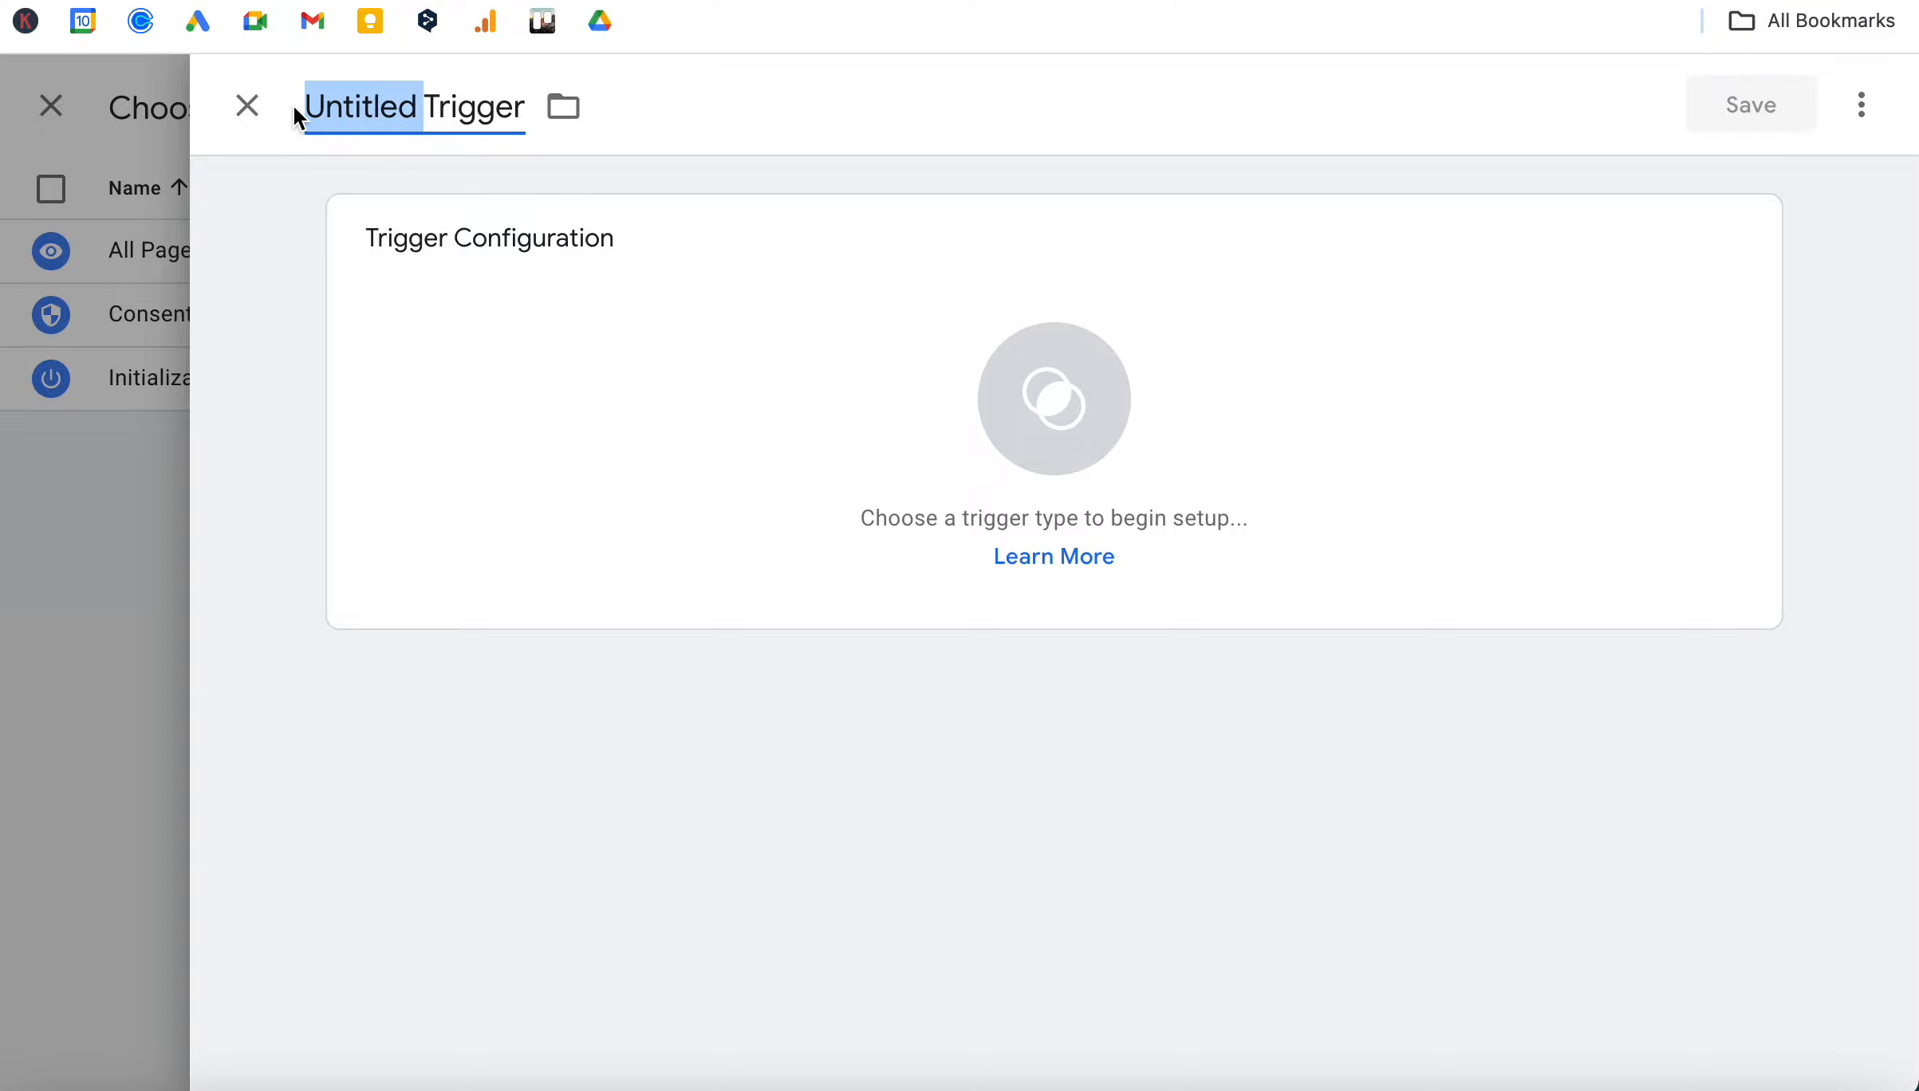
pyautogui.moveTo(523, 106); pyautogui.dragTo(275, 120)
pyautogui.write('PV')
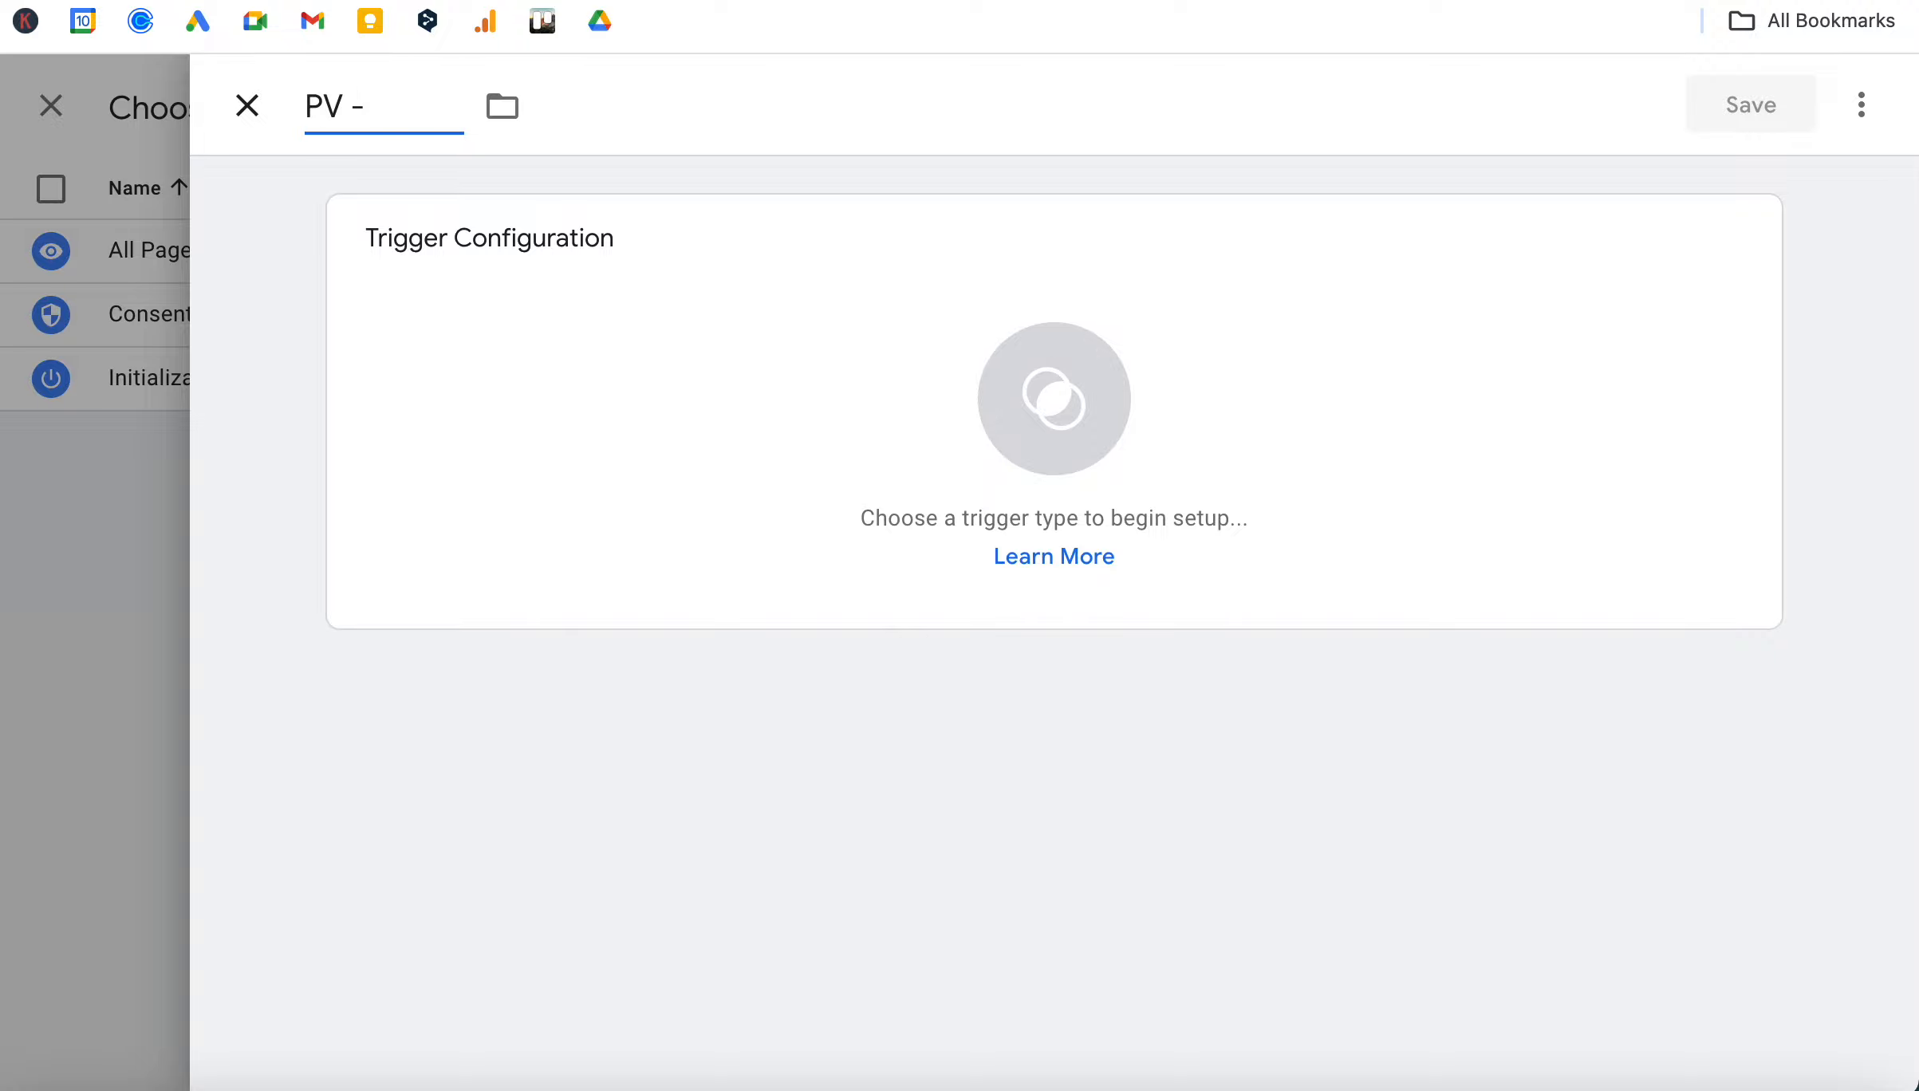
pyautogui.write(' - Submit Contact Form')
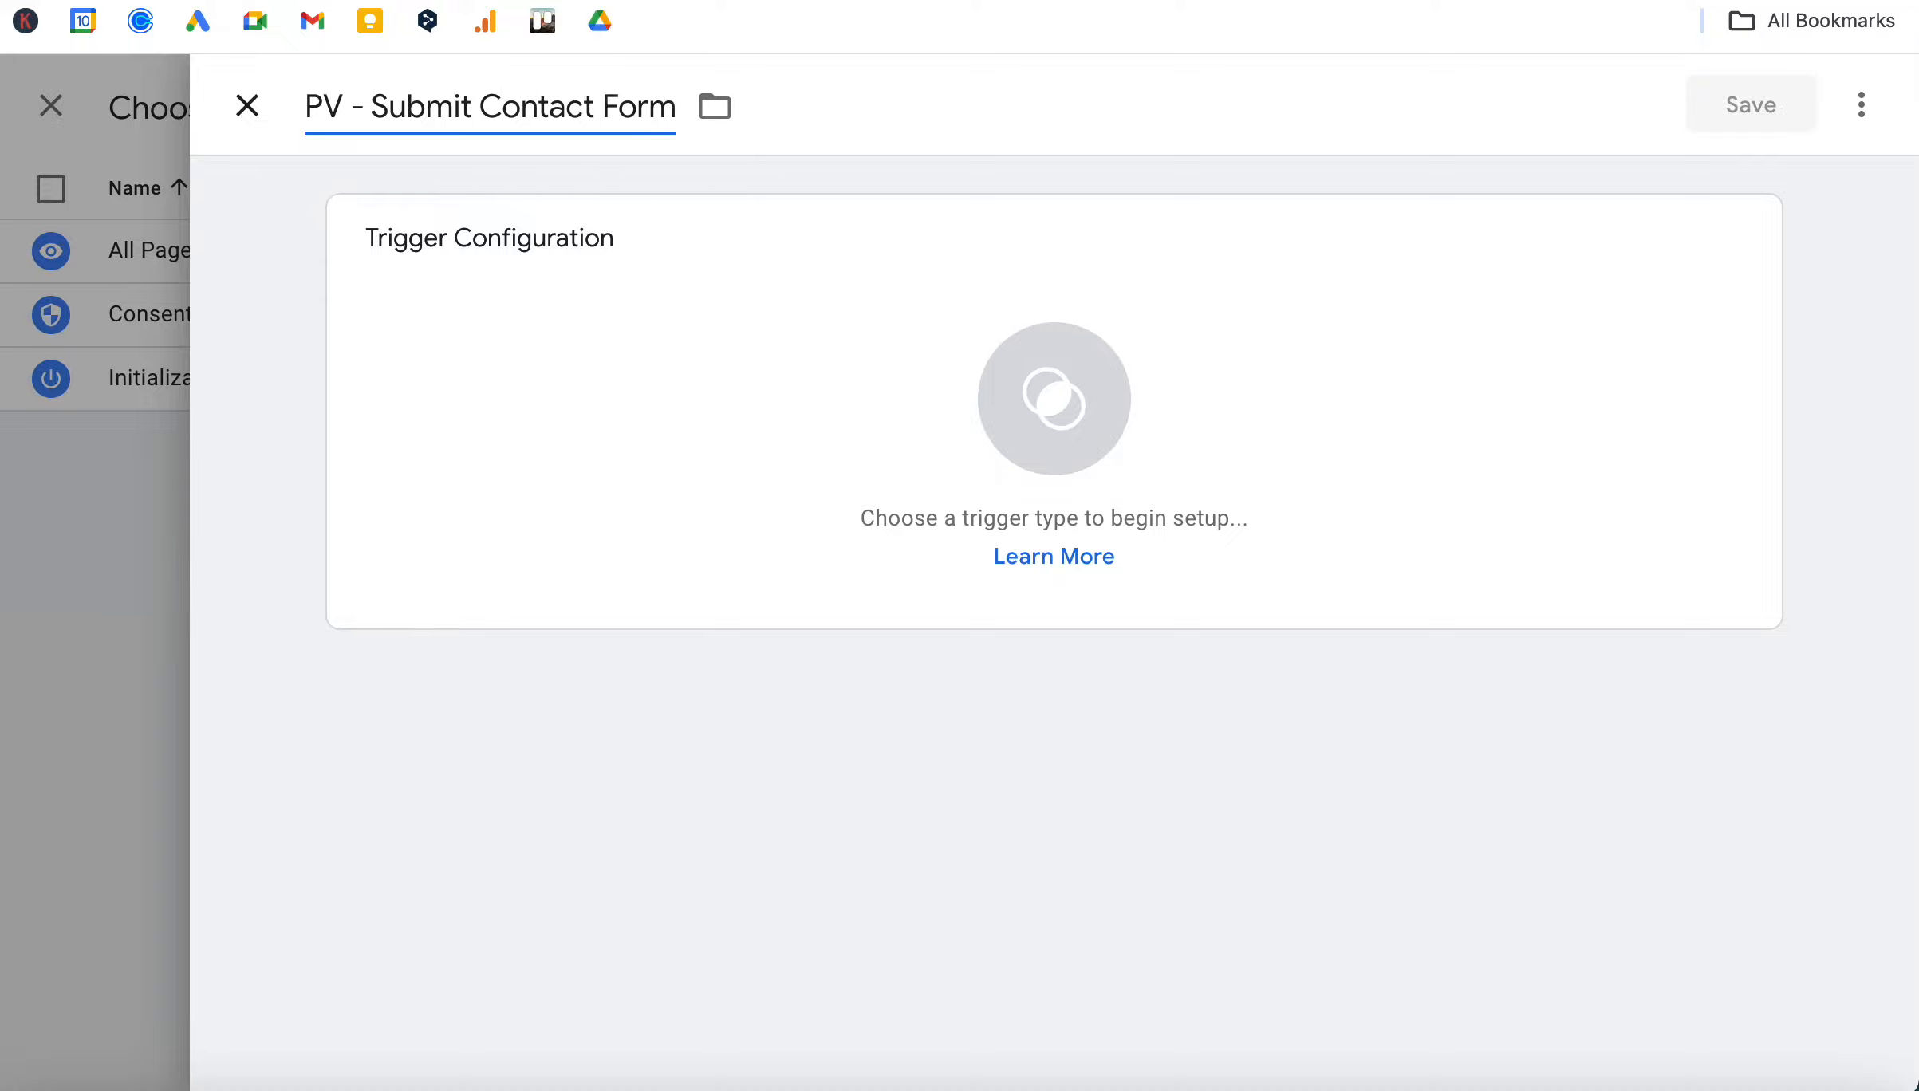
# Set the trigger type to Page View and make it fire on Some Page Views only.
pyautogui.click(914, 409)
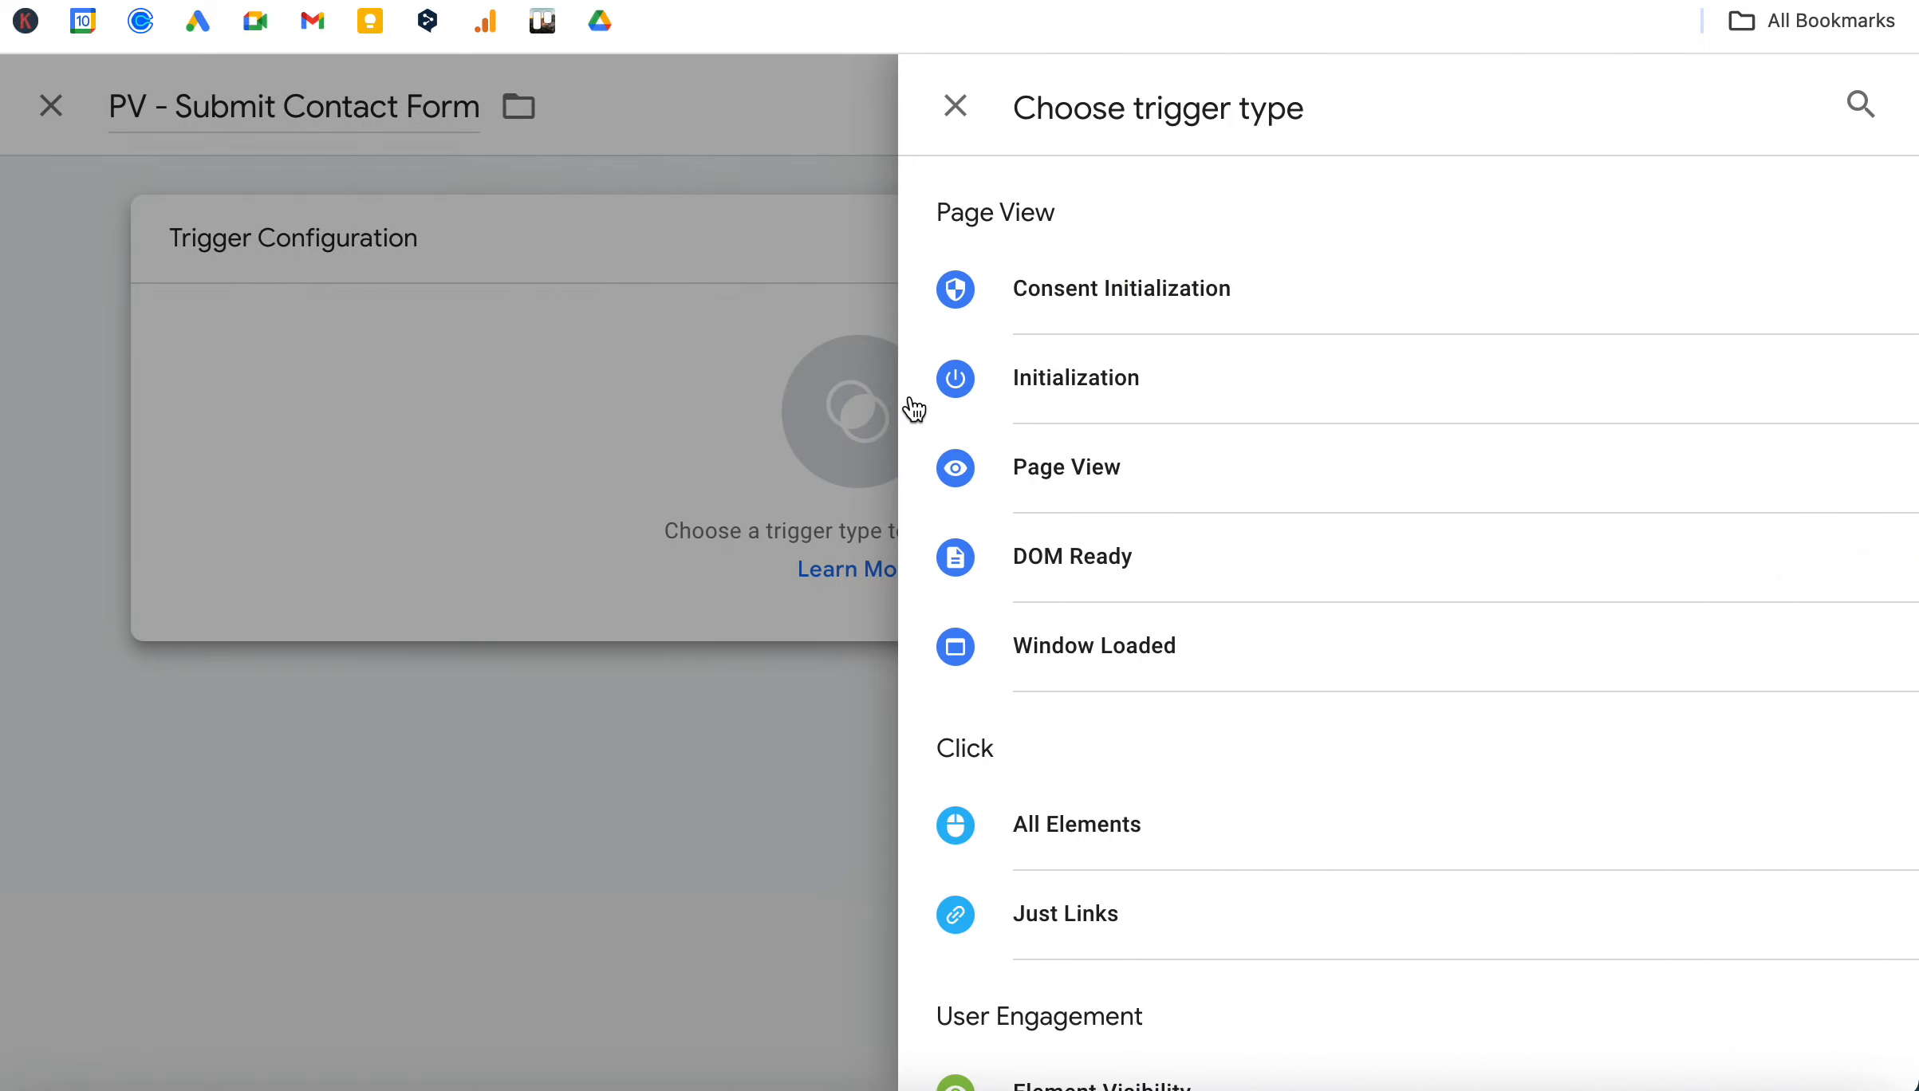
pyautogui.click(1075, 479)
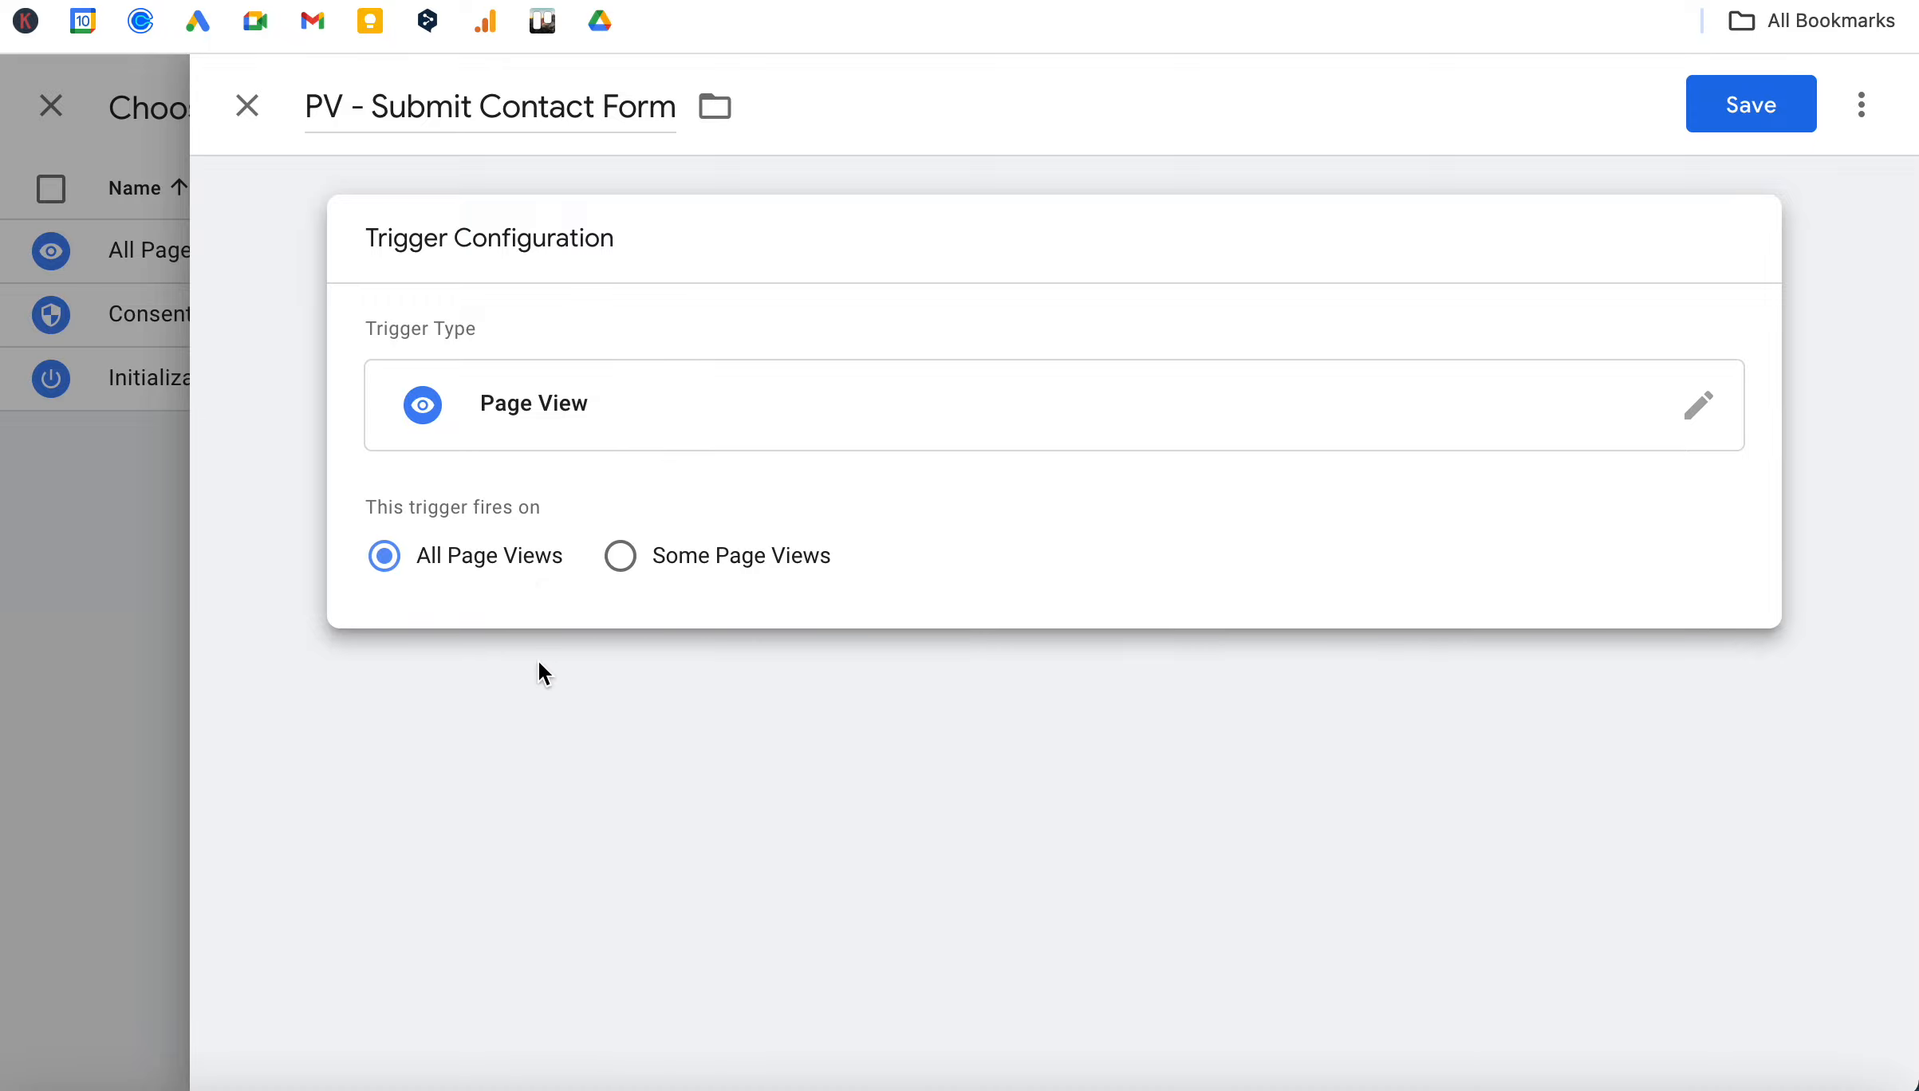
pyautogui.click(622, 558)
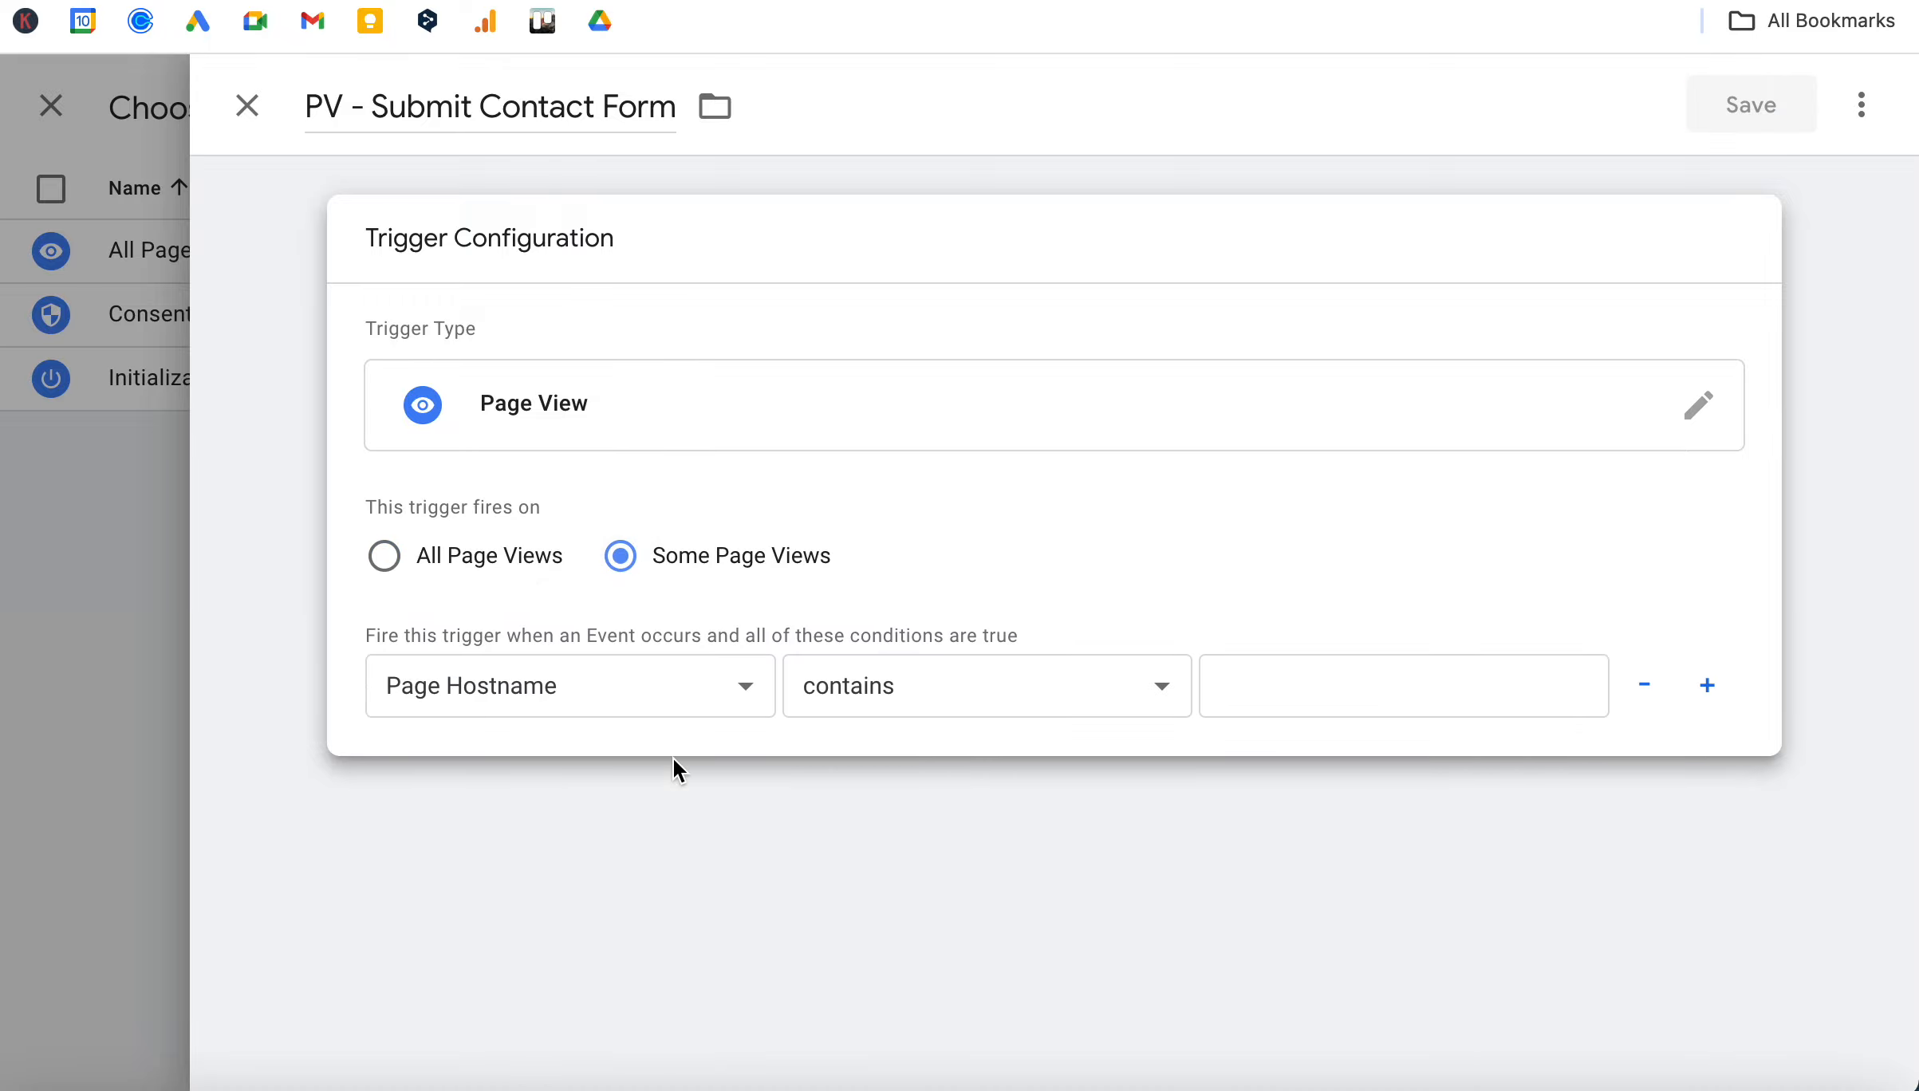
# Make the trigger fire when the Page URL contains "contact-thank-you", and save both the trigger and the Send Contact tag.
pyautogui.click(619, 694)
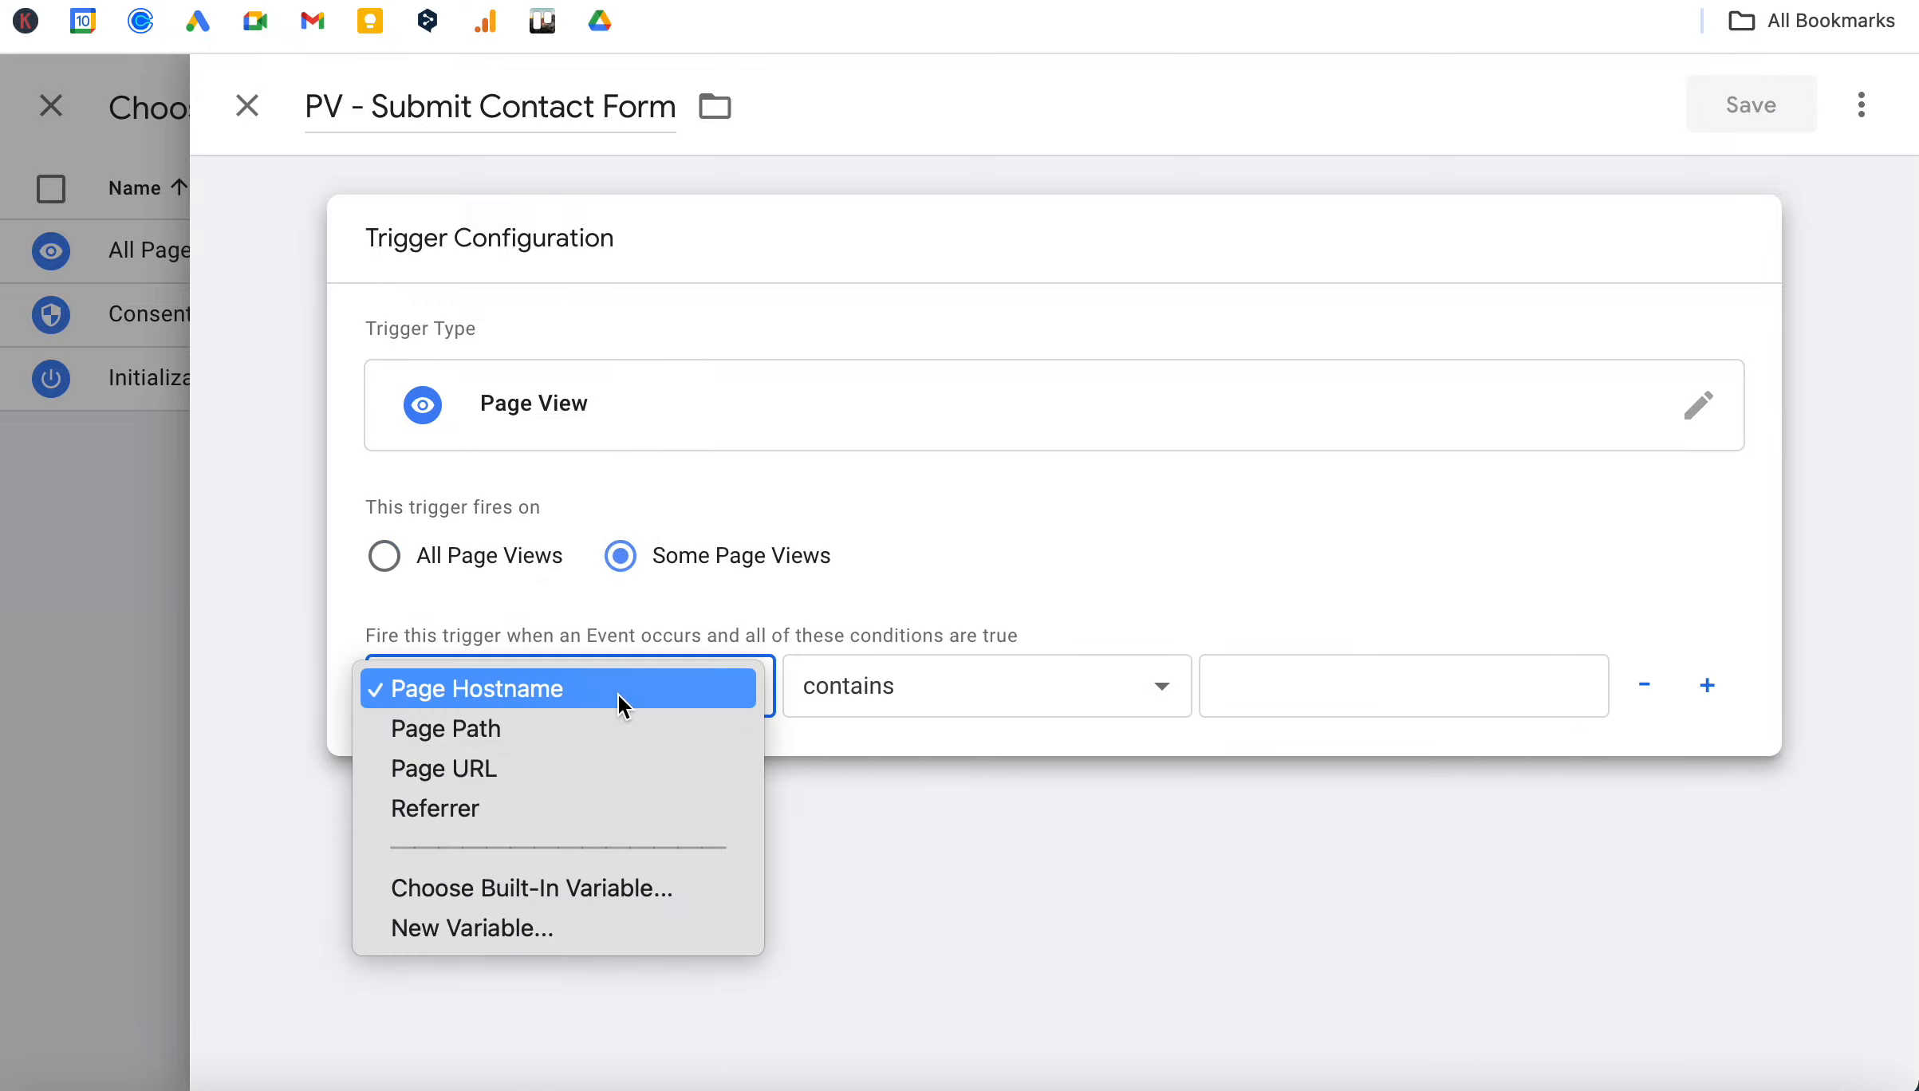
pyautogui.click(493, 775)
pyautogui.click(905, 687)
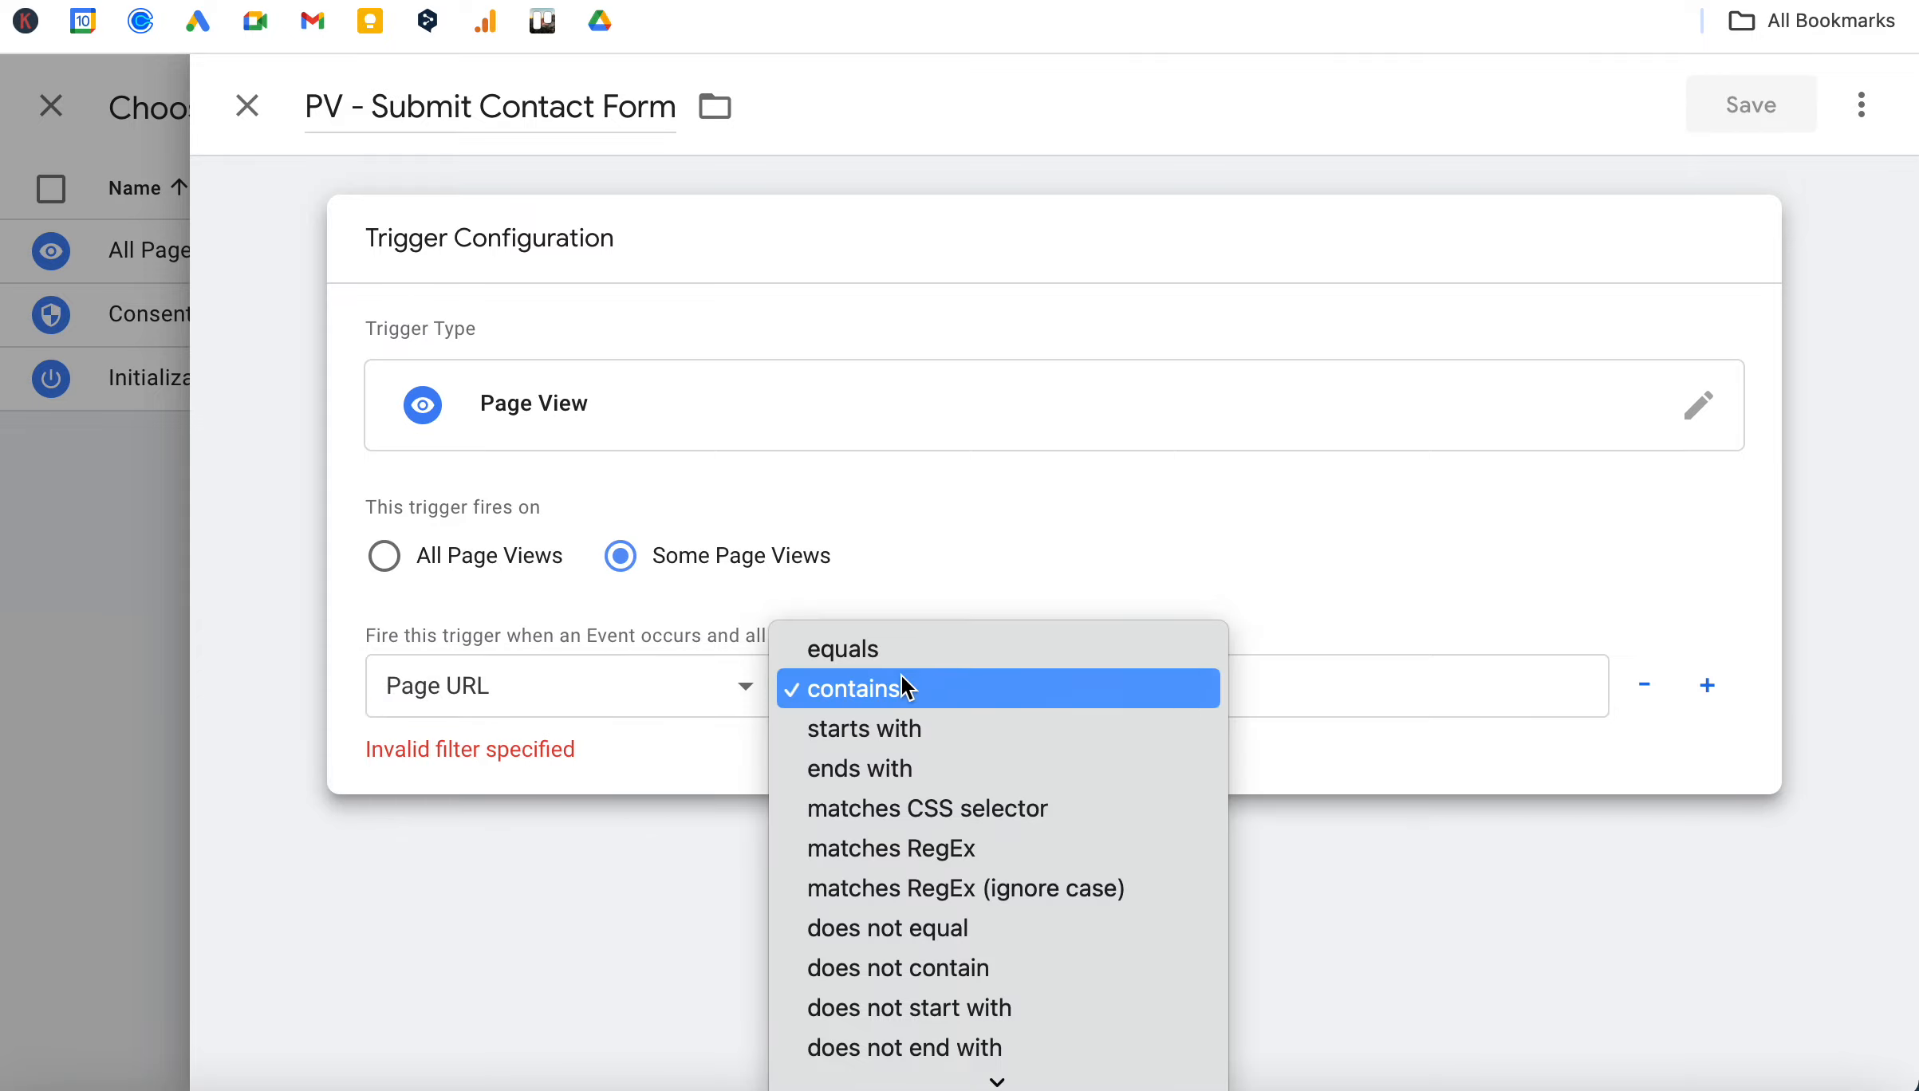
pyautogui.click(924, 687)
pyautogui.click(1340, 685)
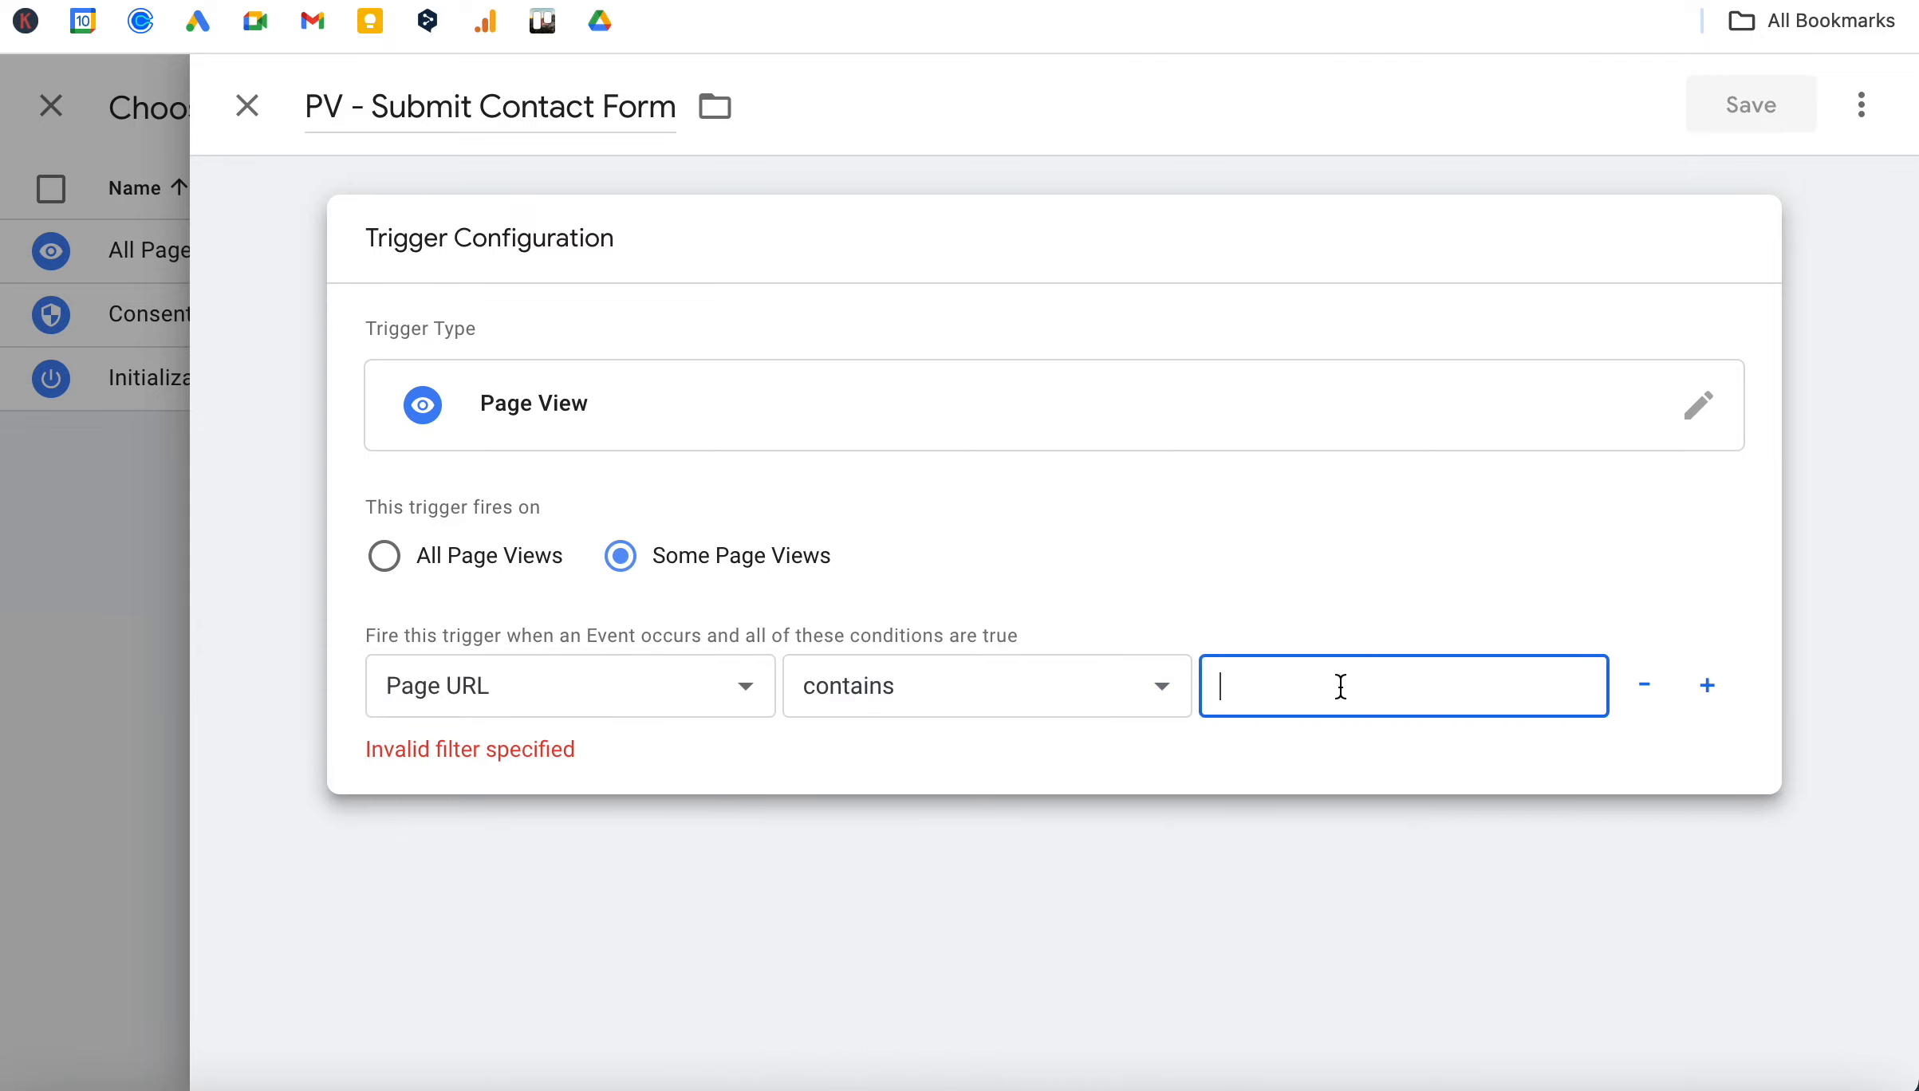
pyautogui.write('contact')
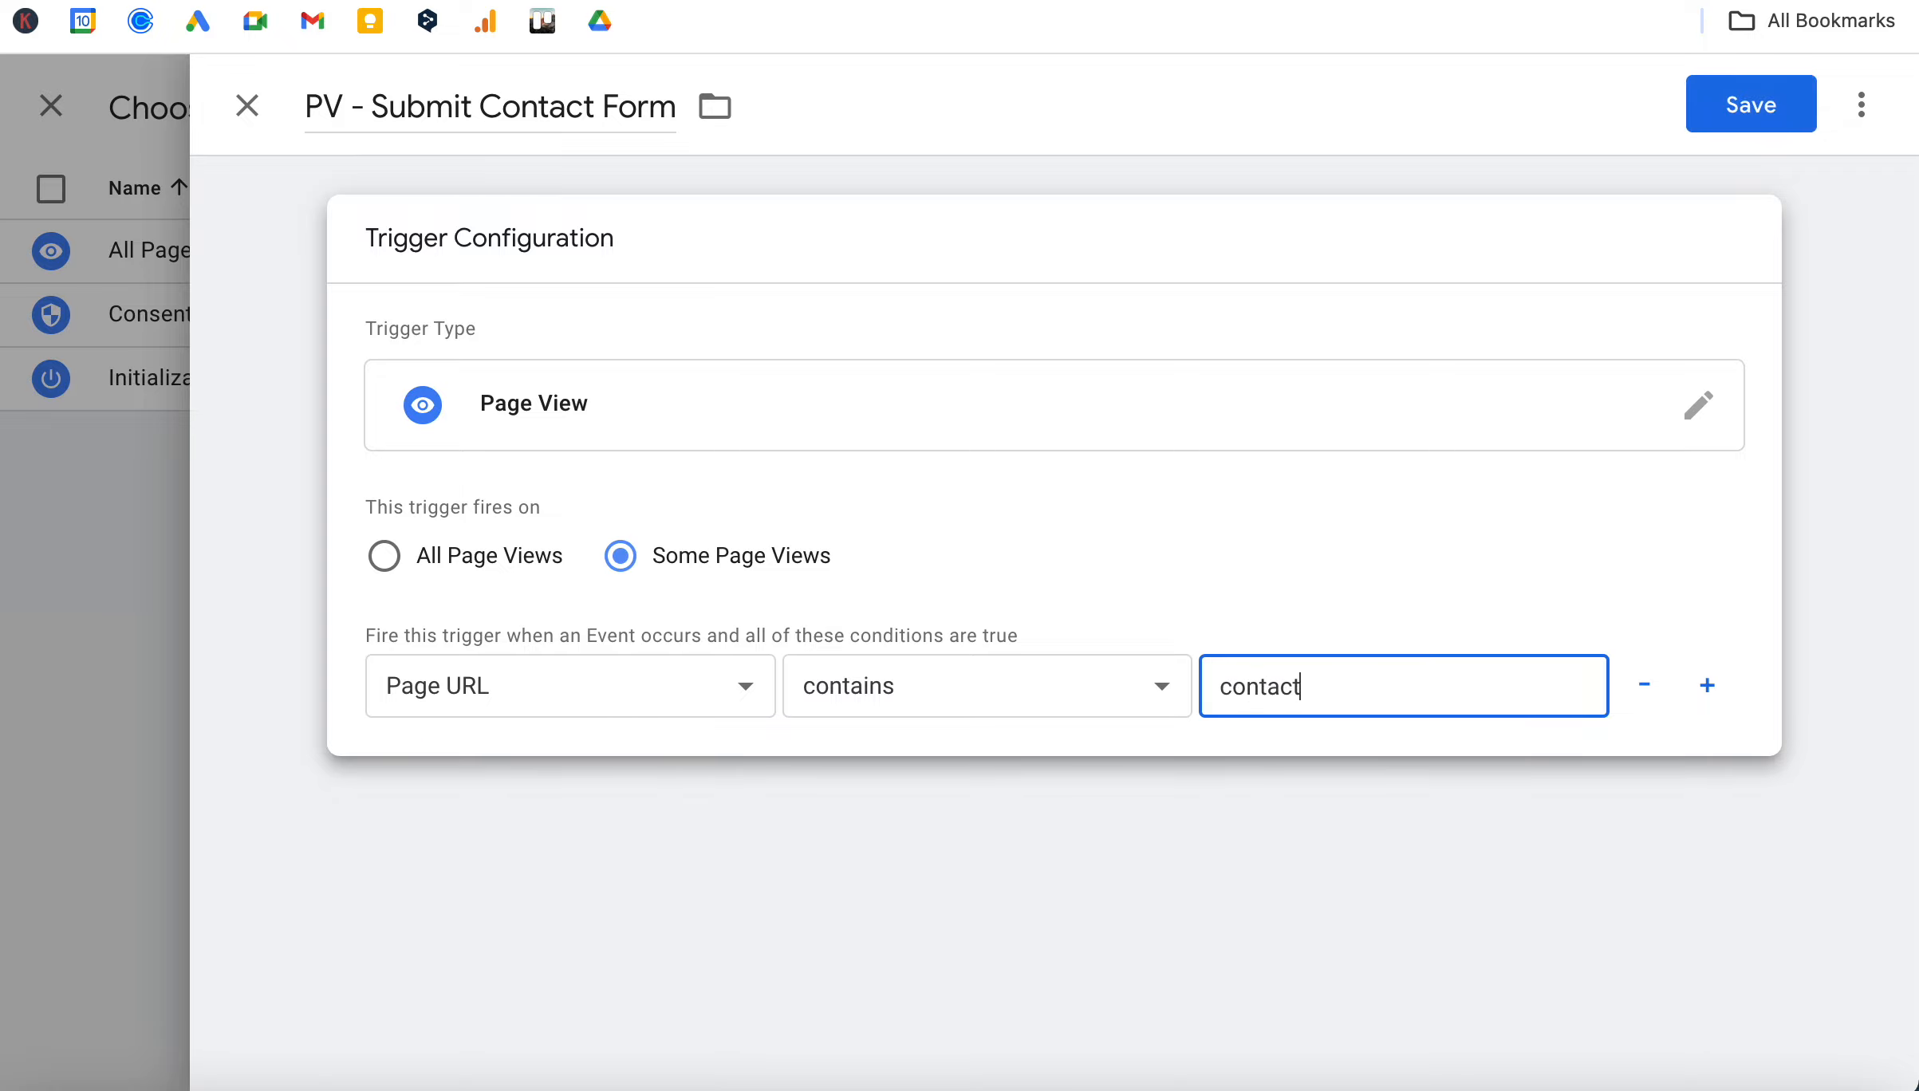
pyautogui.write('-thank-you')
pyautogui.click(1185, 815)
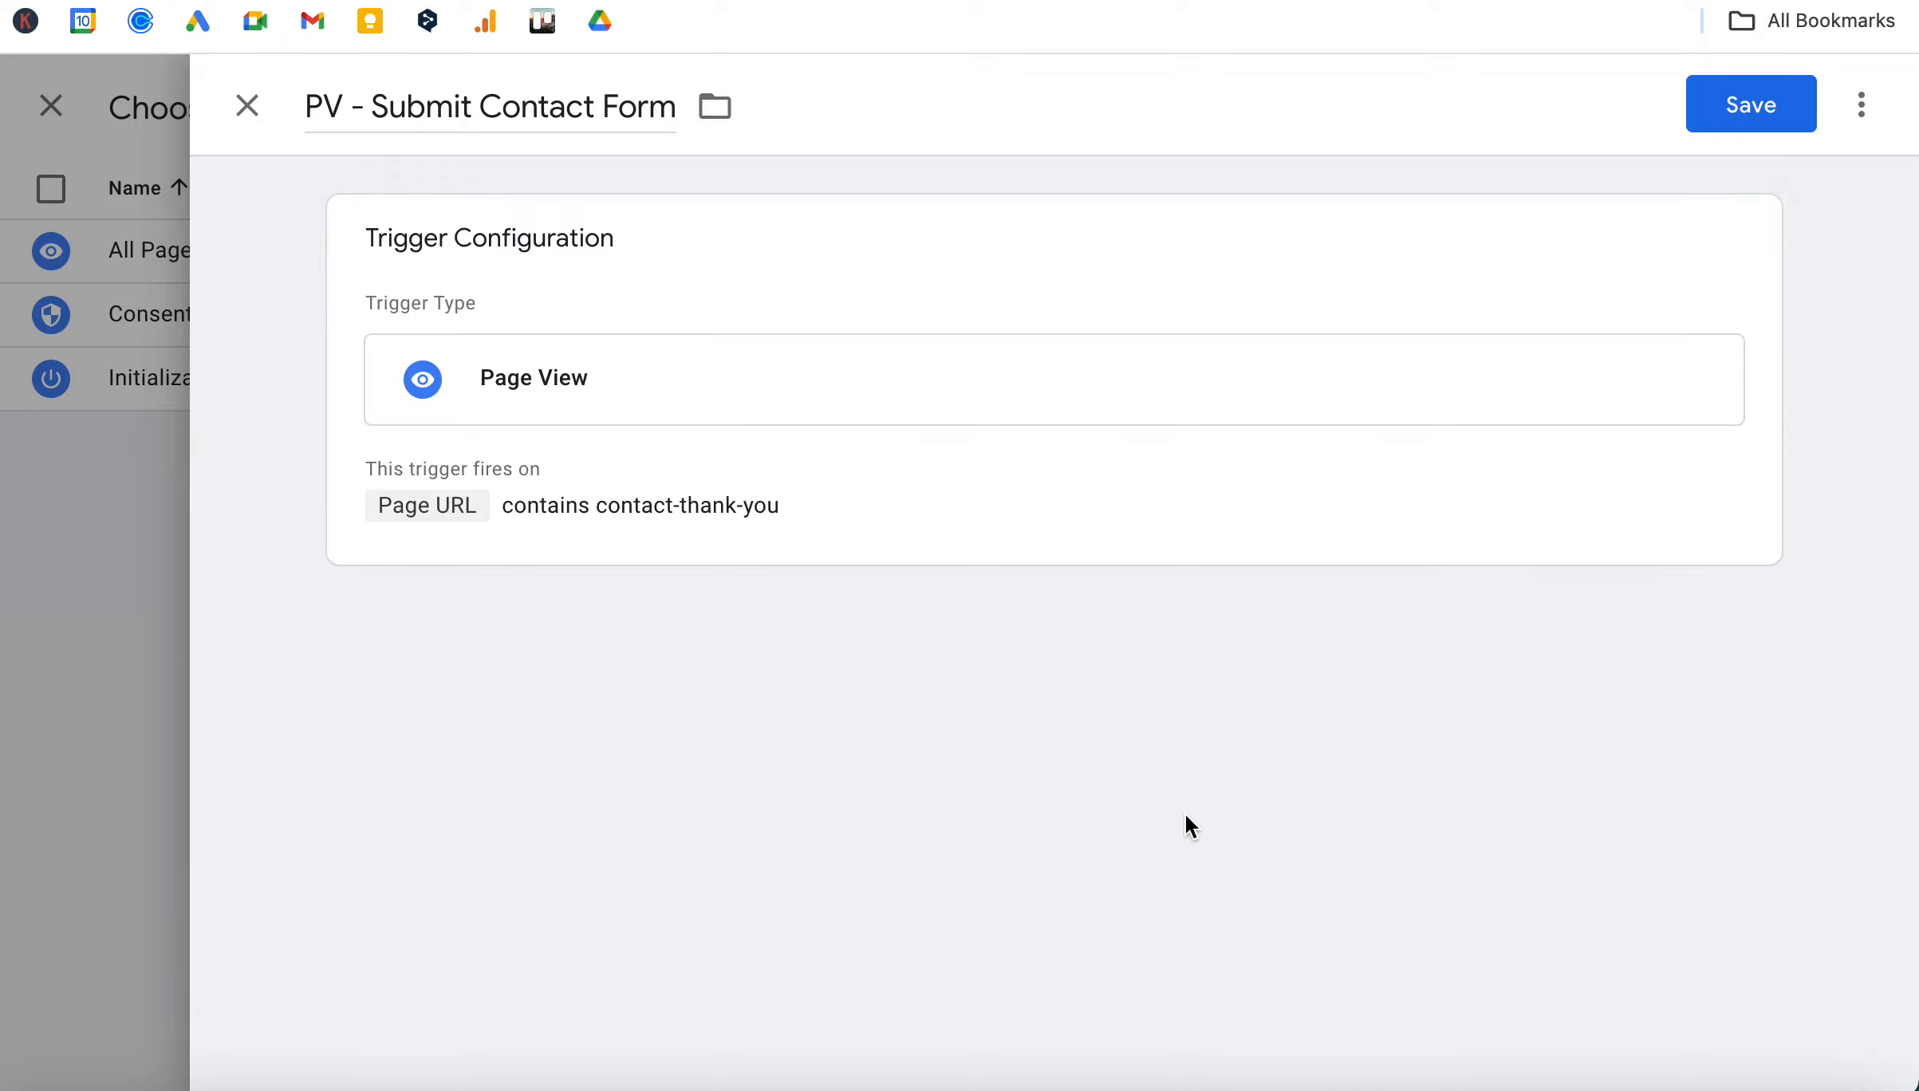
pyautogui.click(1744, 116)
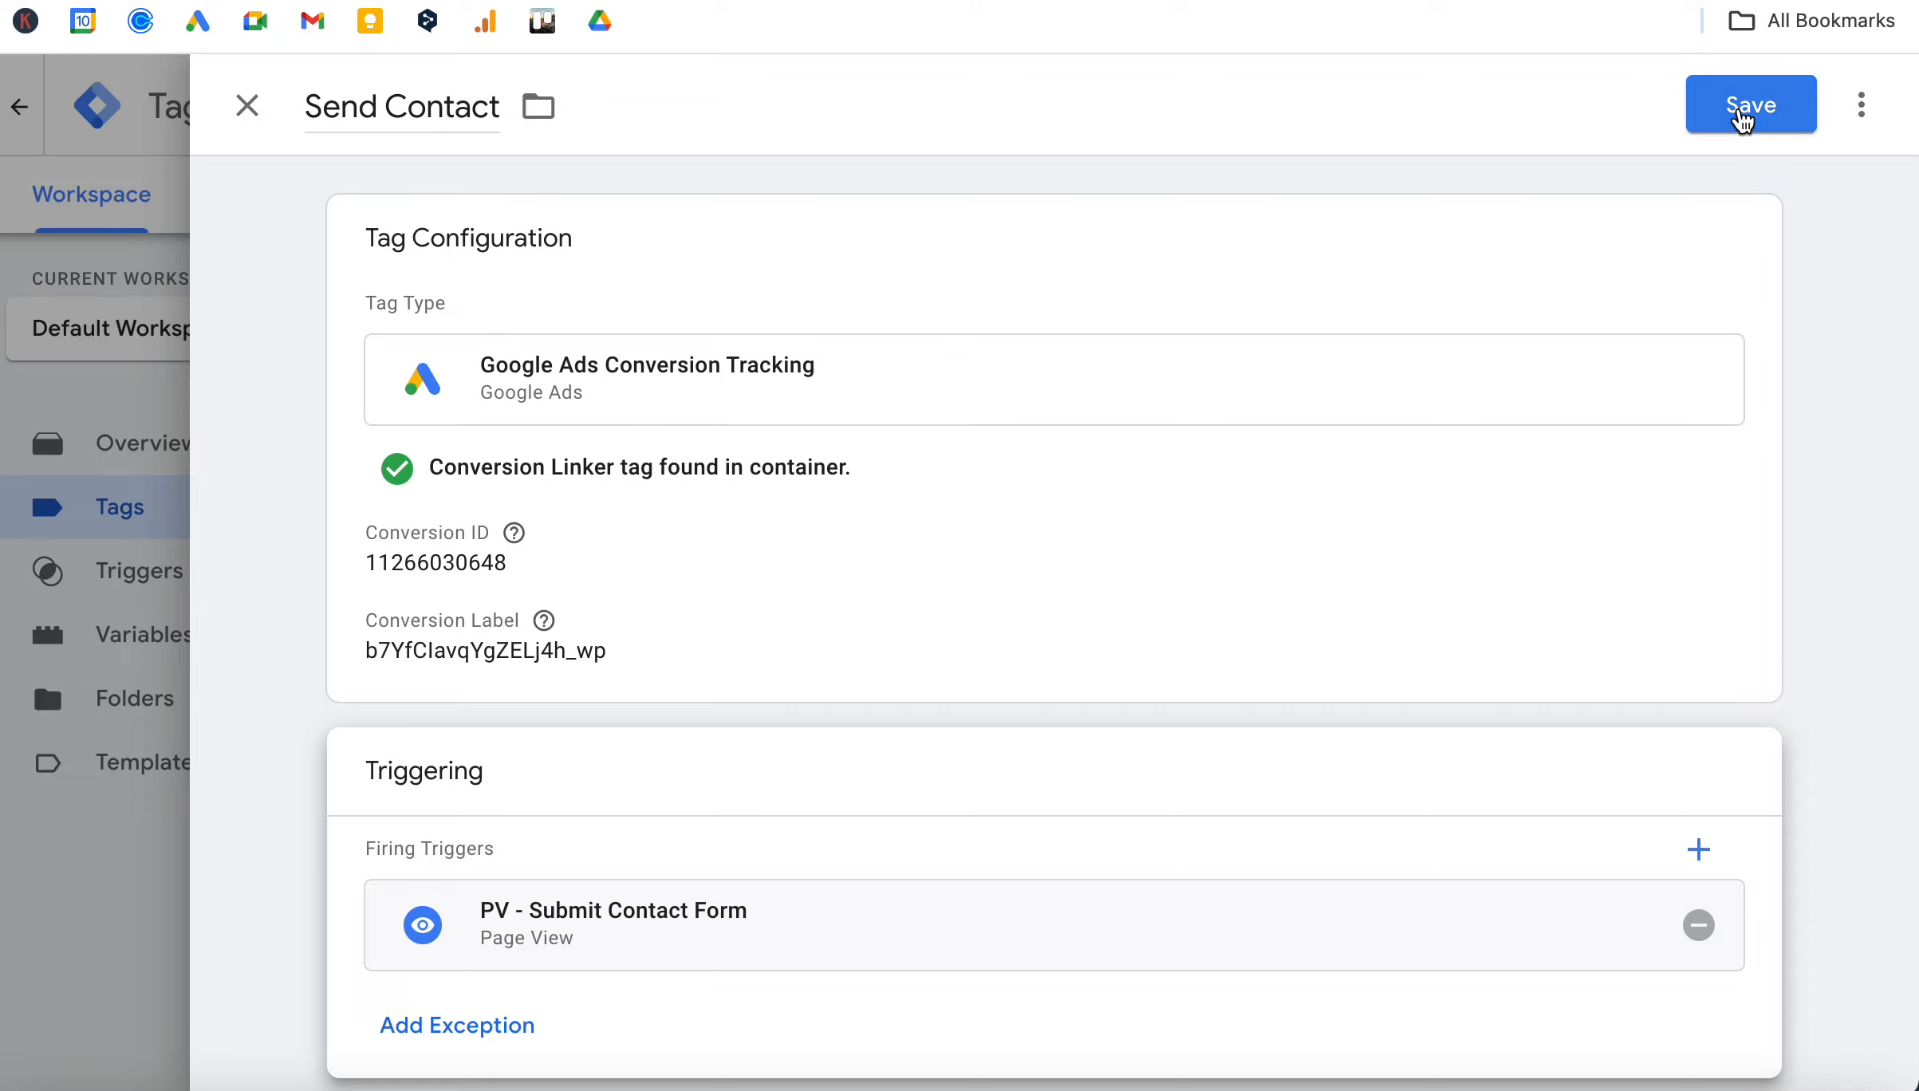
pyautogui.click(1718, 112)
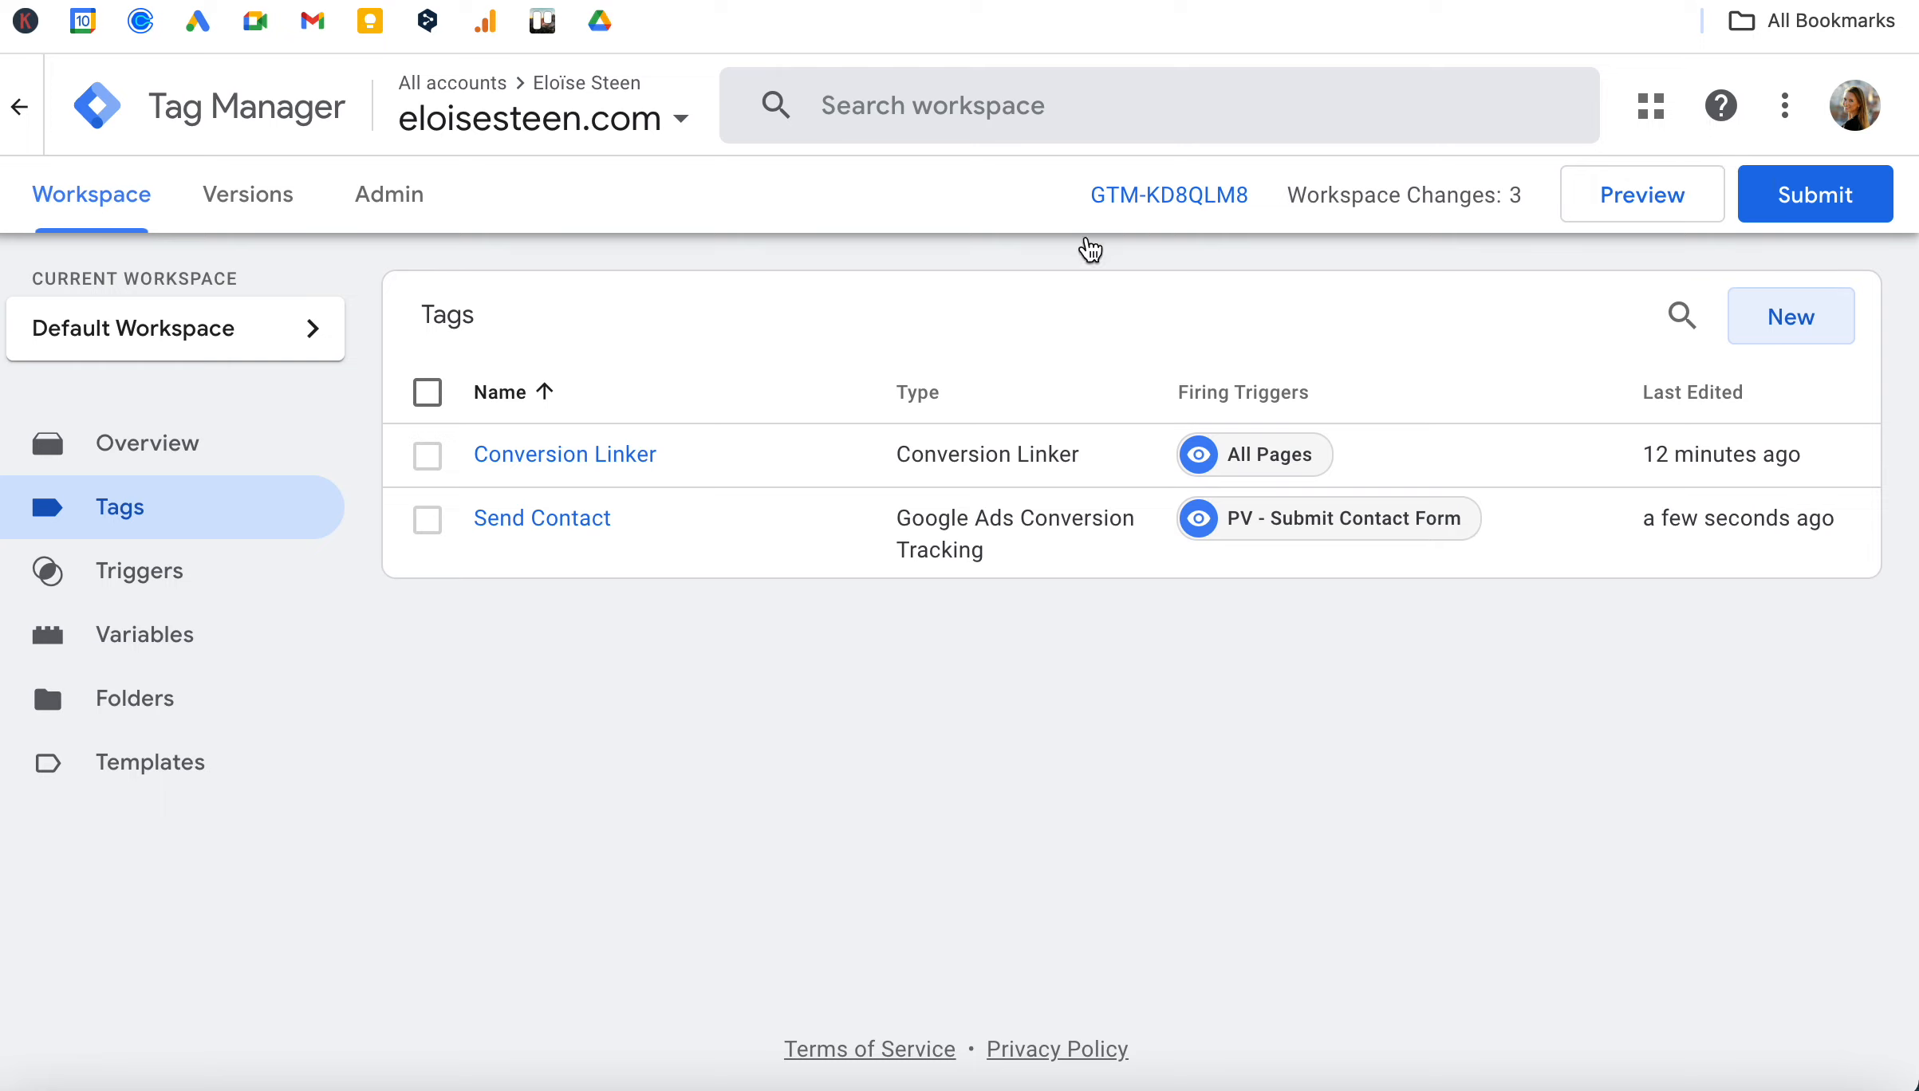
# Submit the workspace changes and publish them to the Live environment without a version name or description.
pyautogui.click(1795, 207)
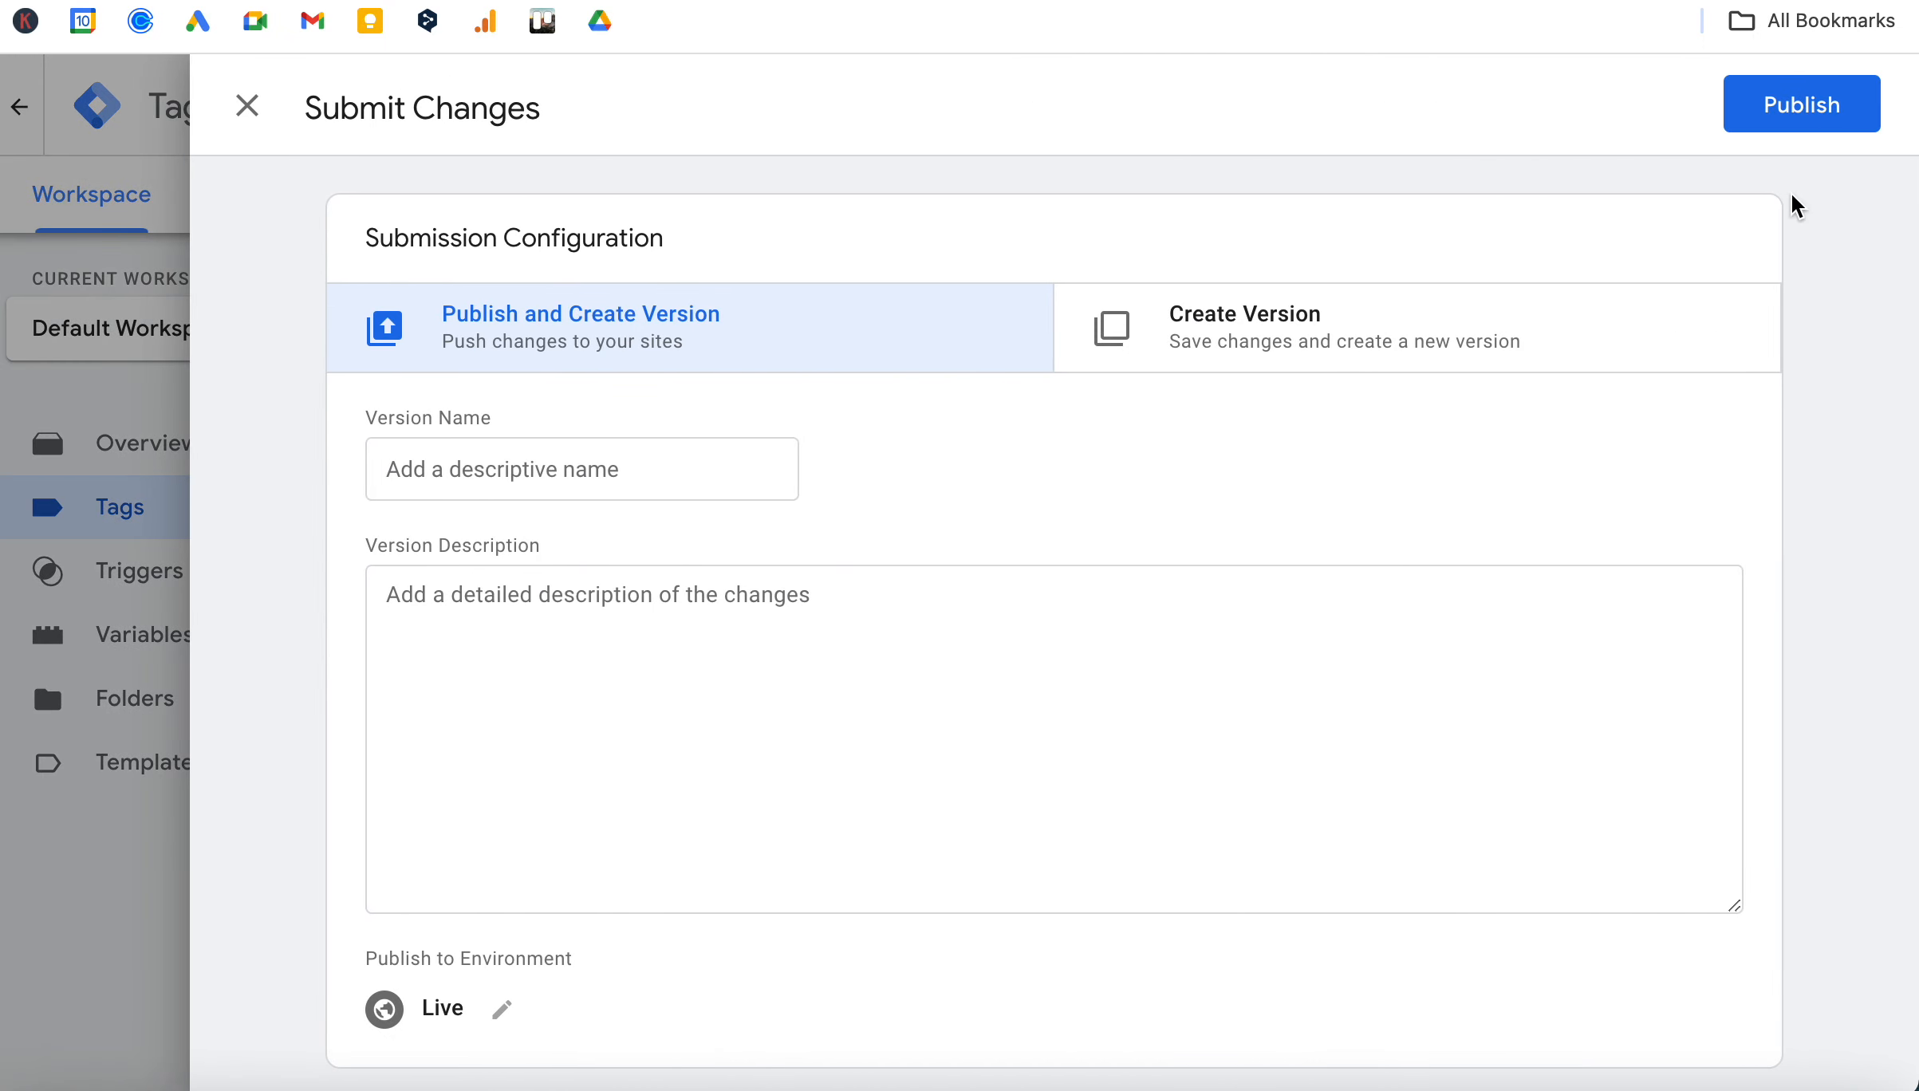
pyautogui.click(1790, 112)
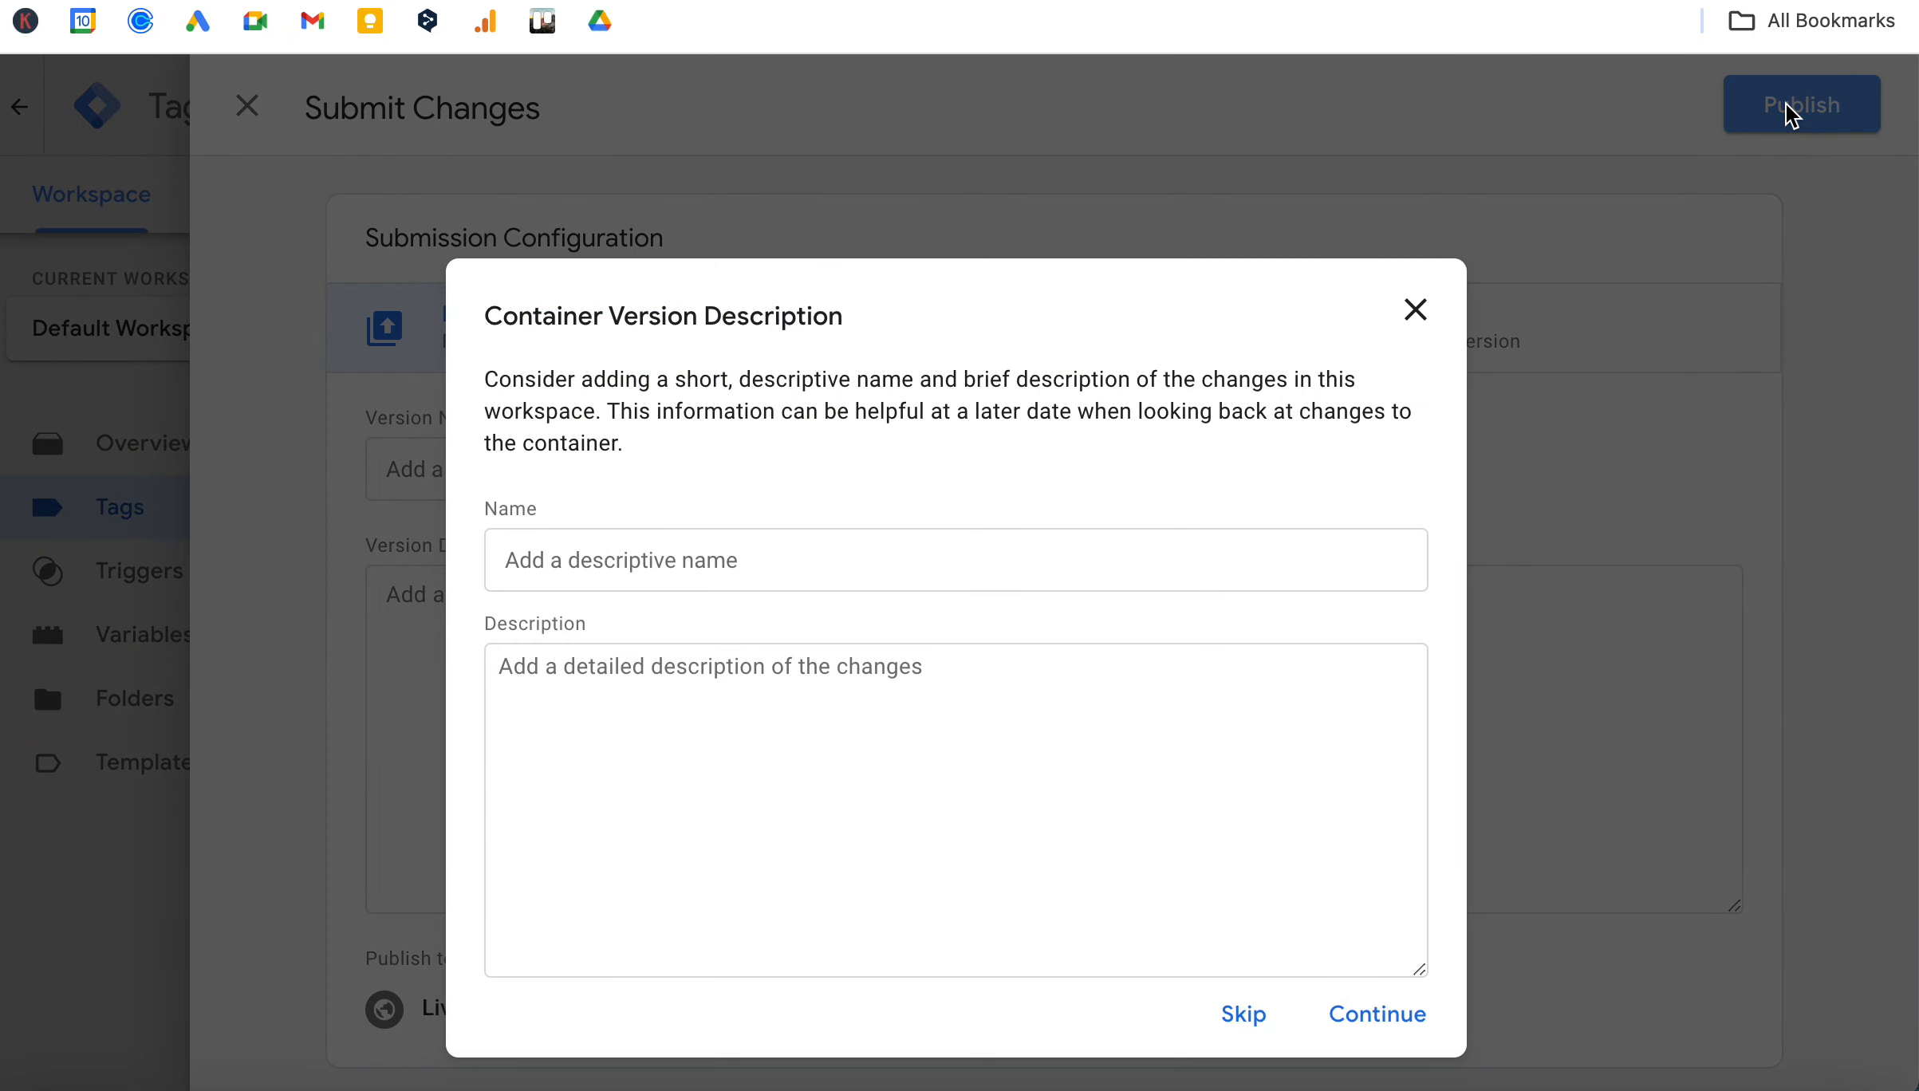
pyautogui.click(1371, 1025)
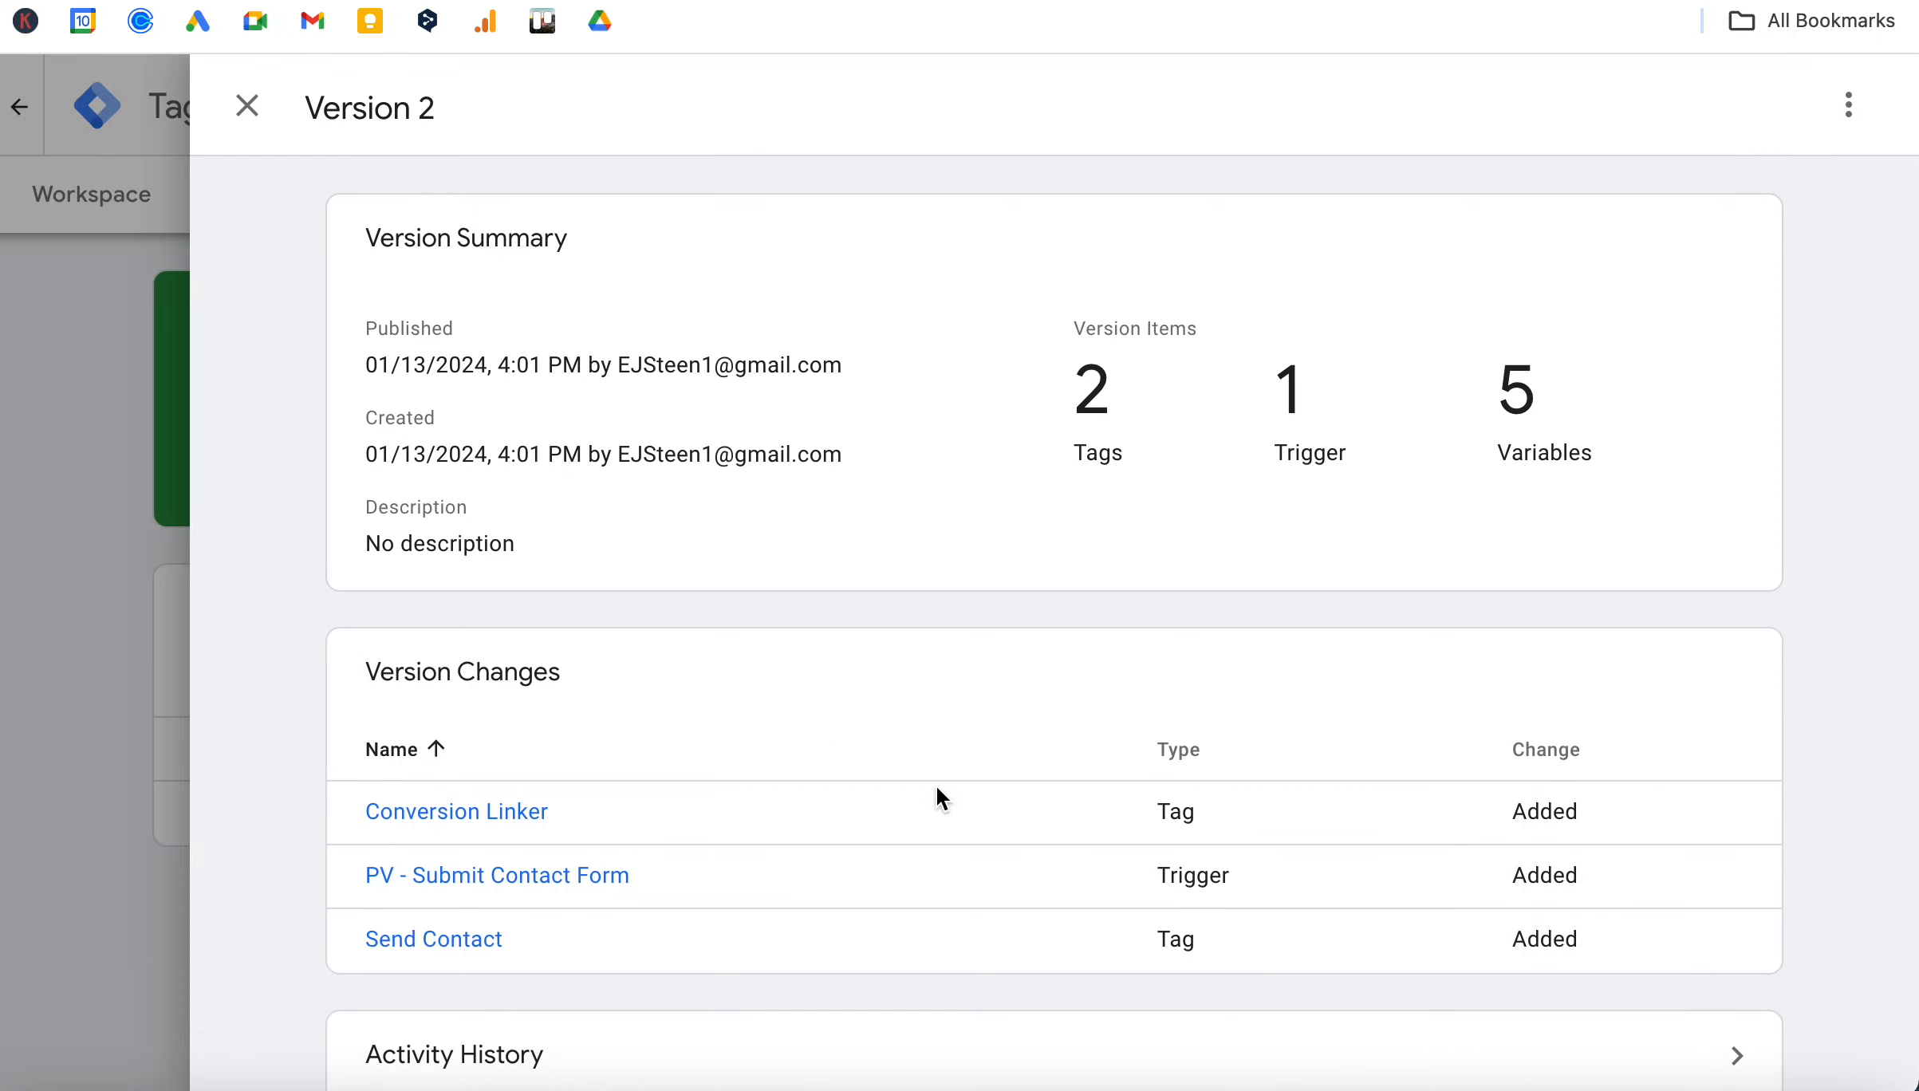
# Close the published version's summary and return to the list of tags in the Default Workspace.
pyautogui.click(247, 106)
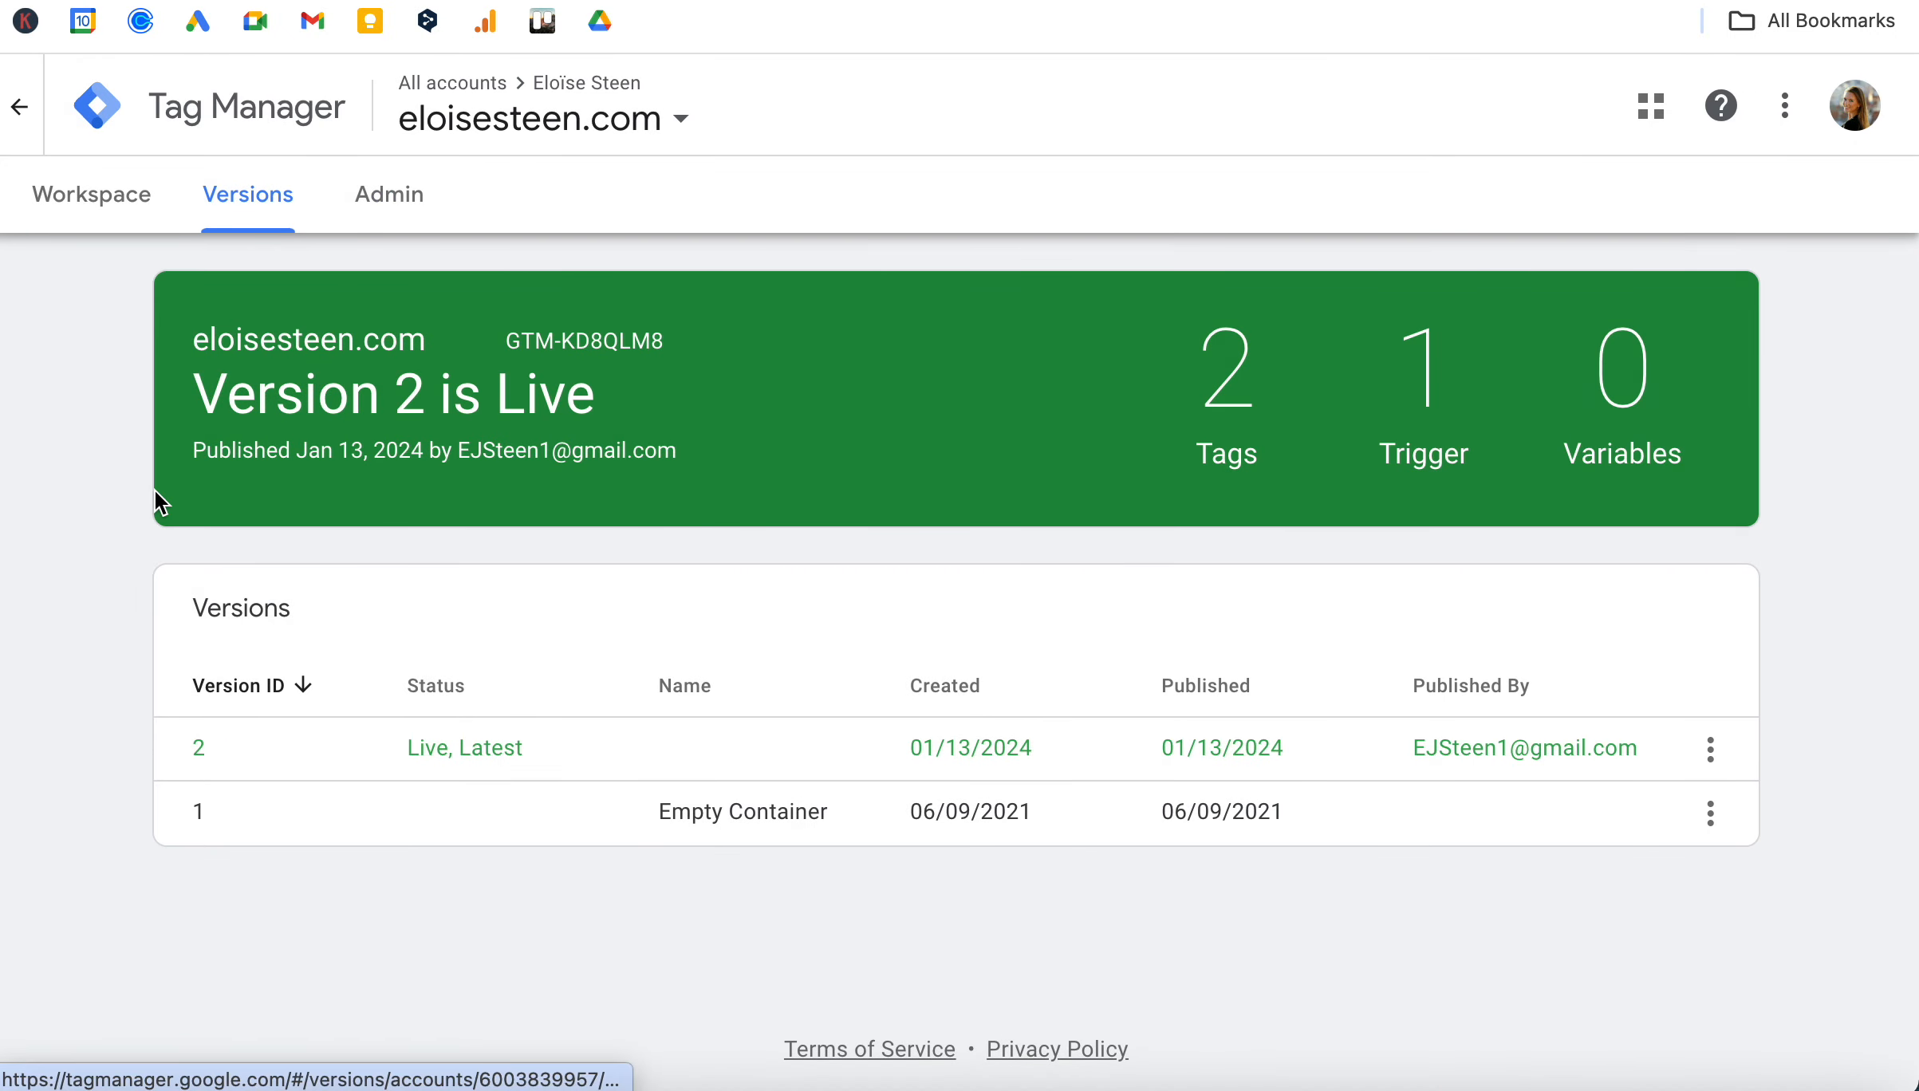
pyautogui.click(77, 212)
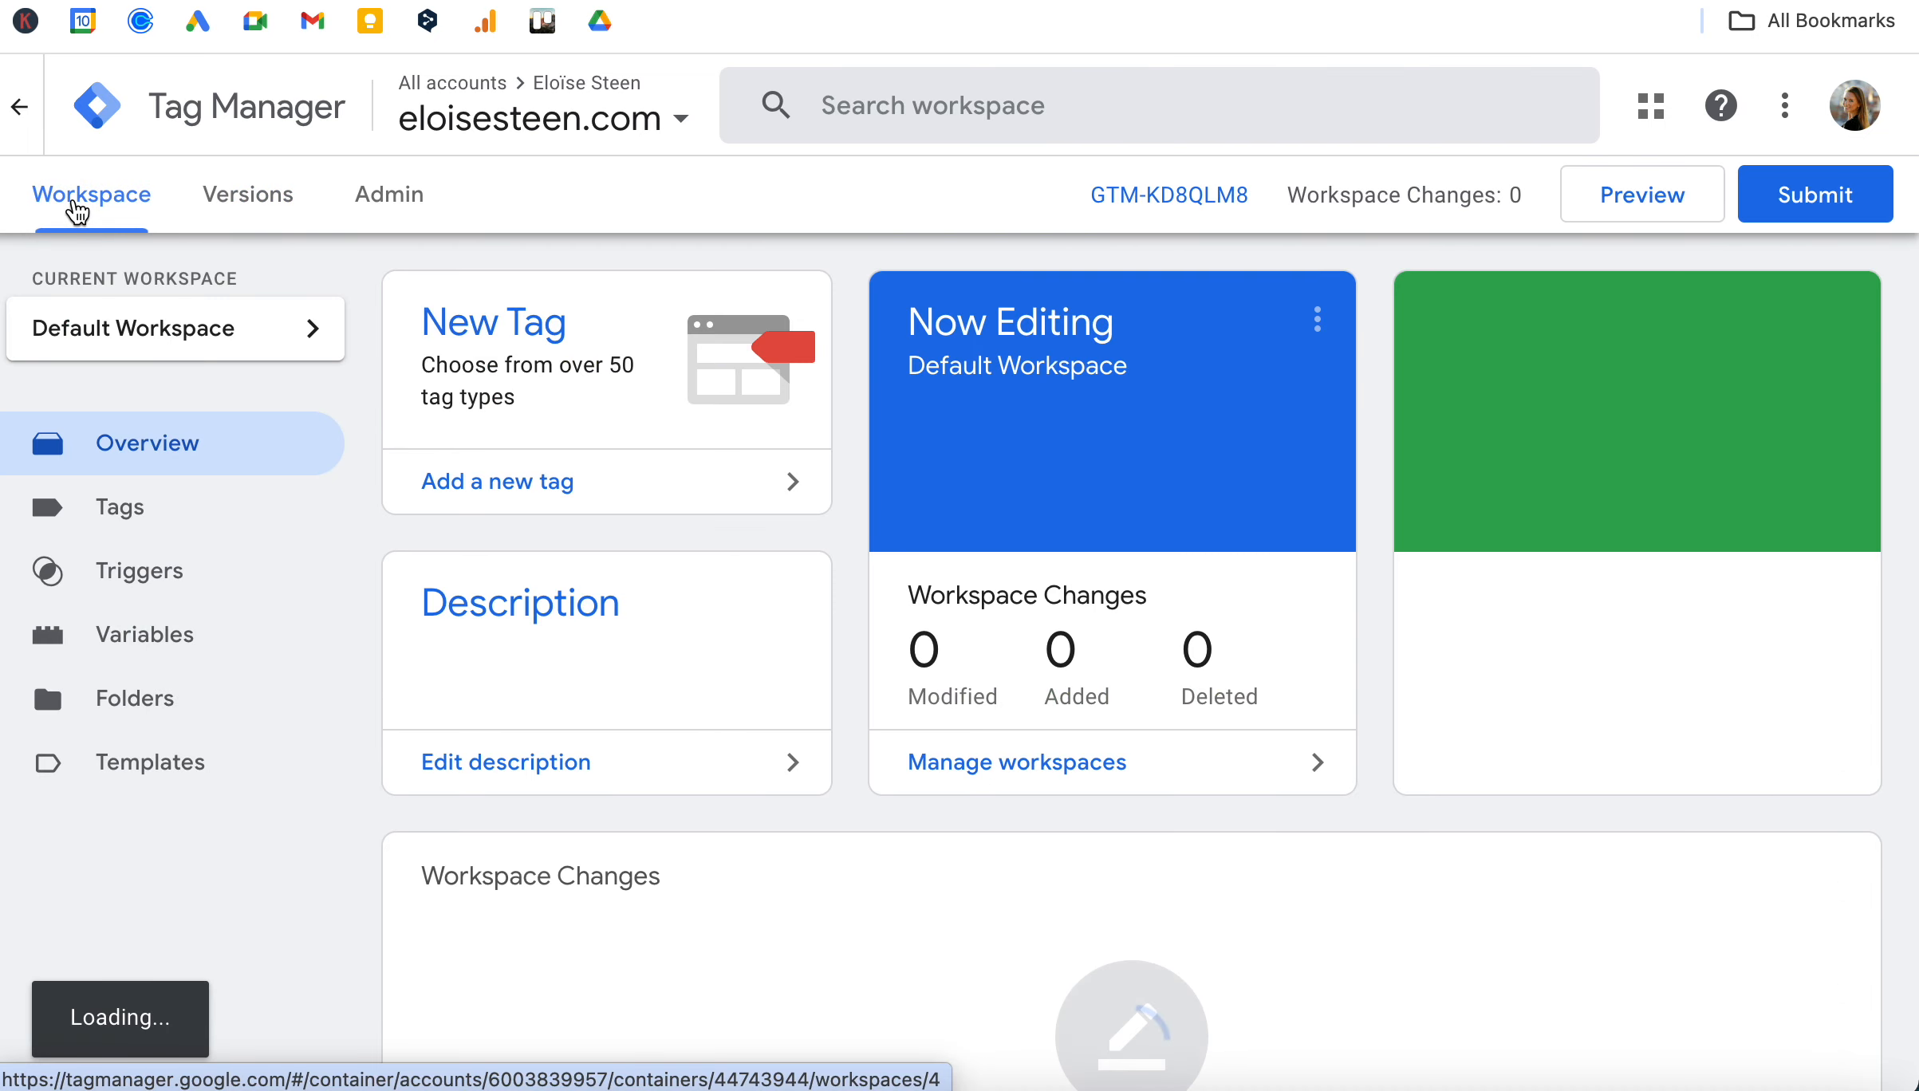
pyautogui.click(142, 528)
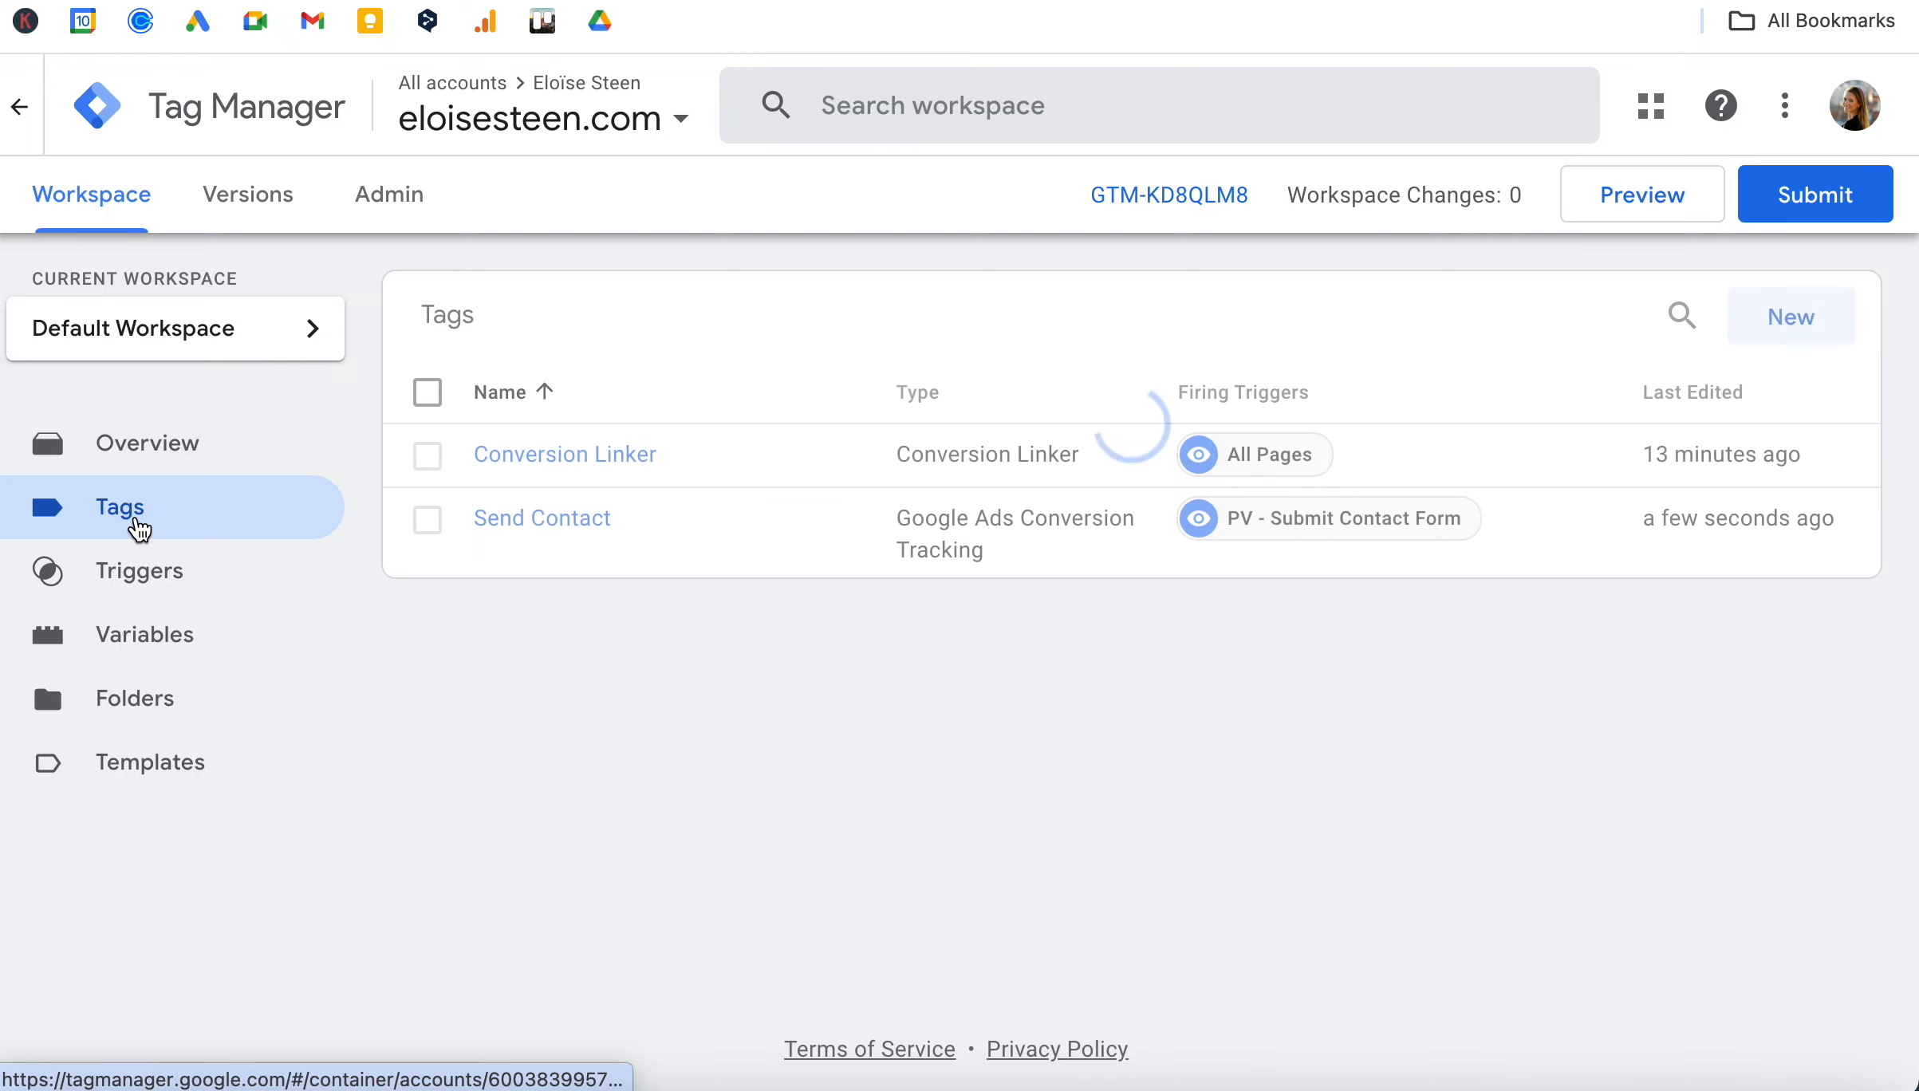